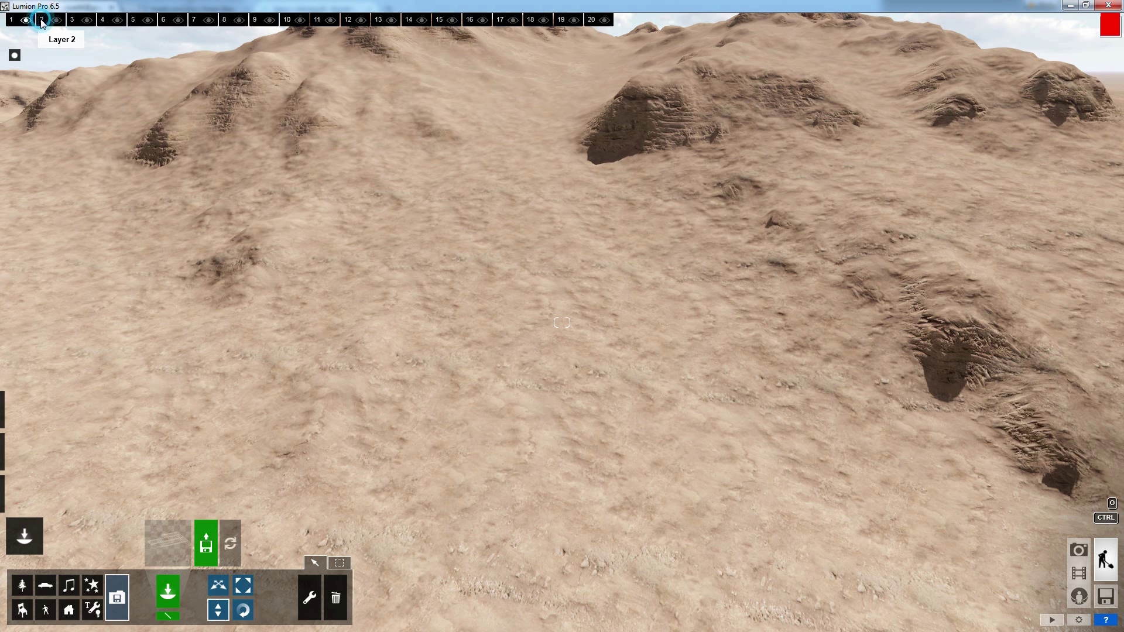
Step: Name layer 2 'Footing' and layer 3 'Foundation' in the layer bar
left_click(84, 53)
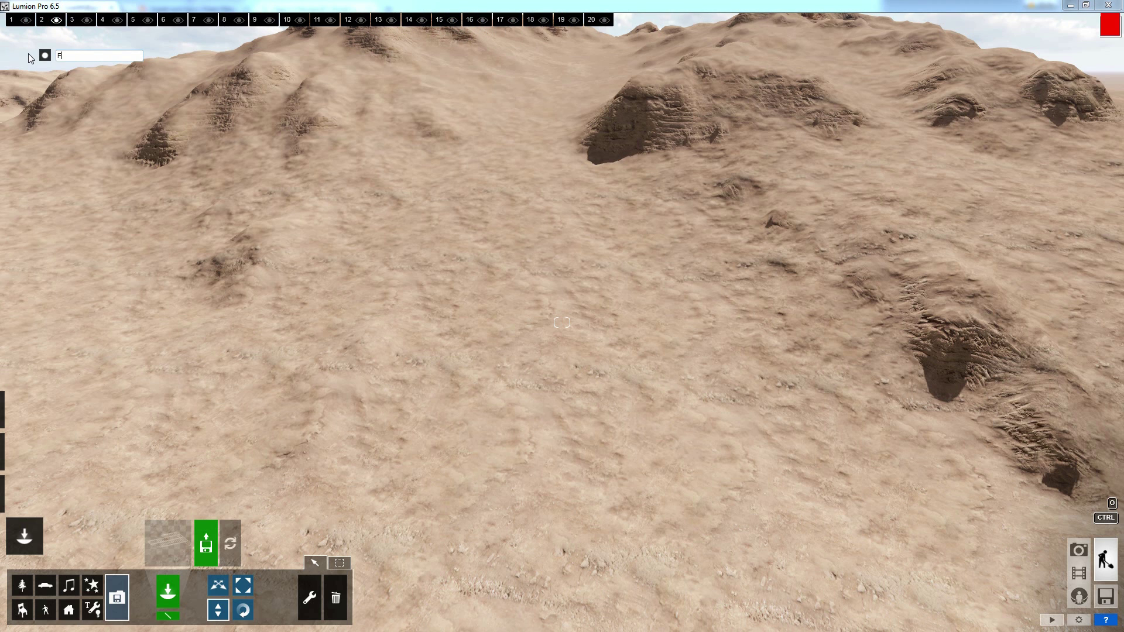
key("Return")
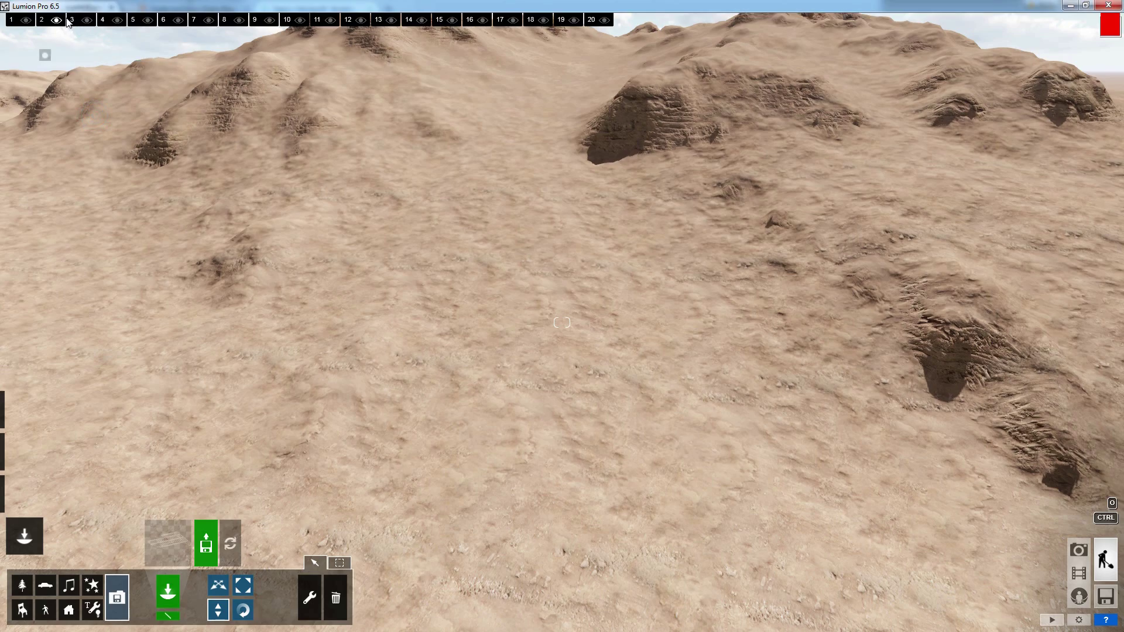
left_click(71, 19)
left_click(82, 57)
type("Foundation")
key("Return")
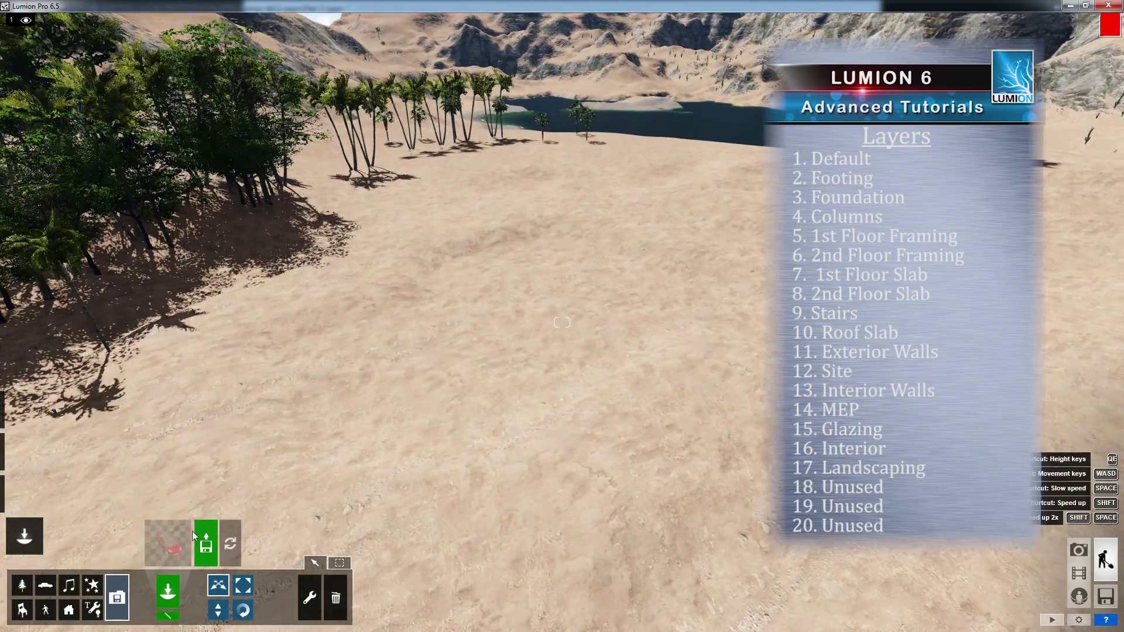
Step: With layer 6 active, place the imported 1st floor framing model on the sand
left_click(205, 543)
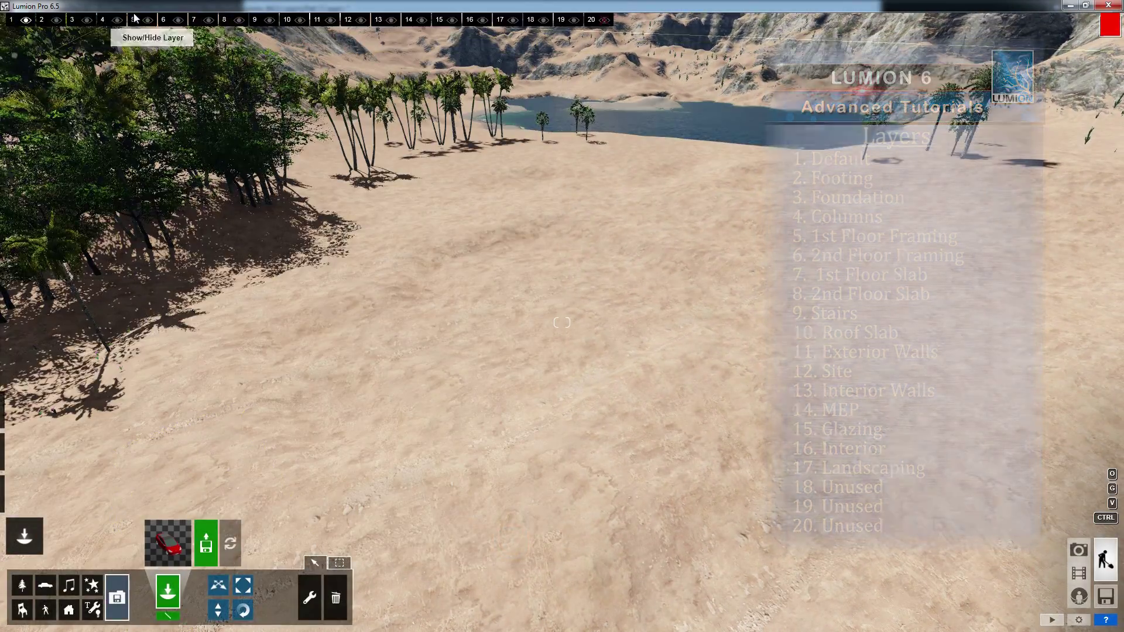
left_click(163, 20)
left_click(174, 542)
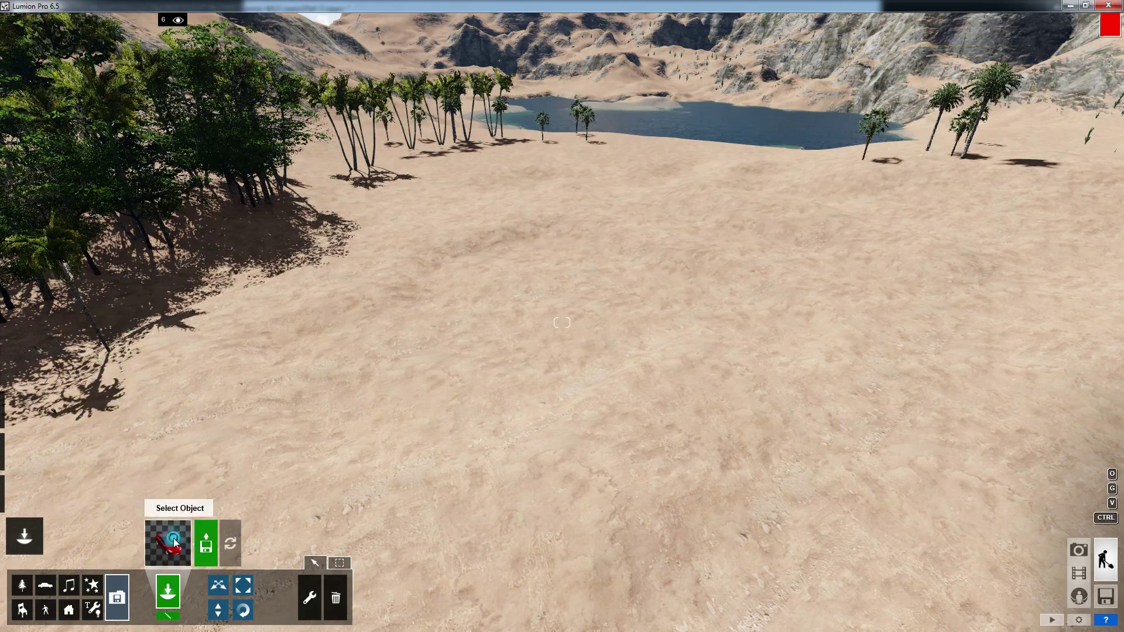
left_click(417, 485)
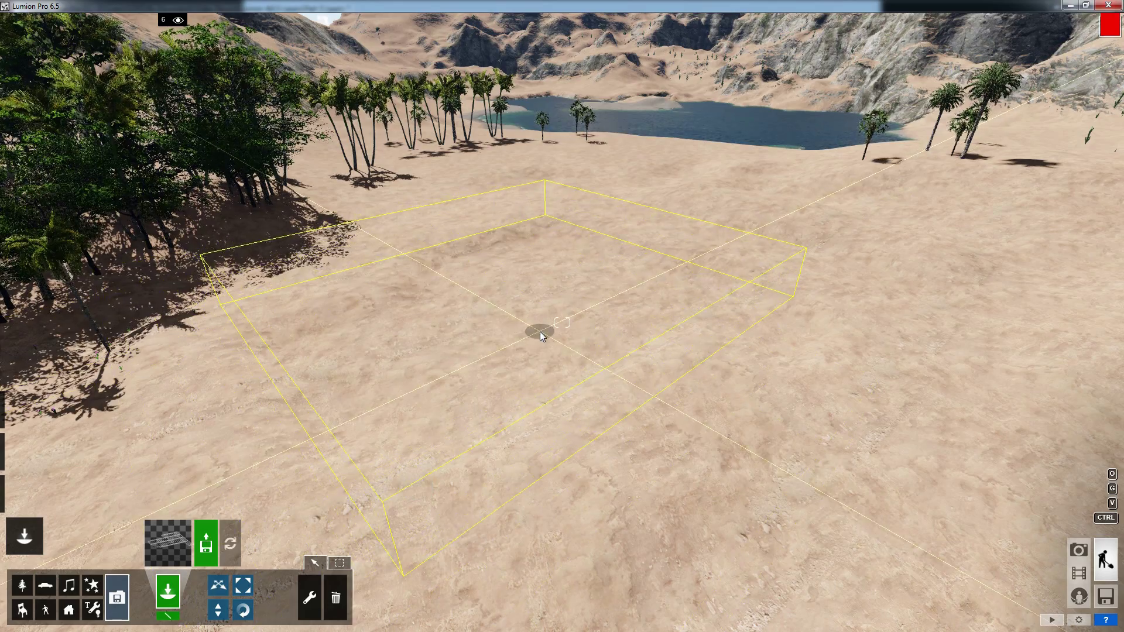
left_click(540, 331)
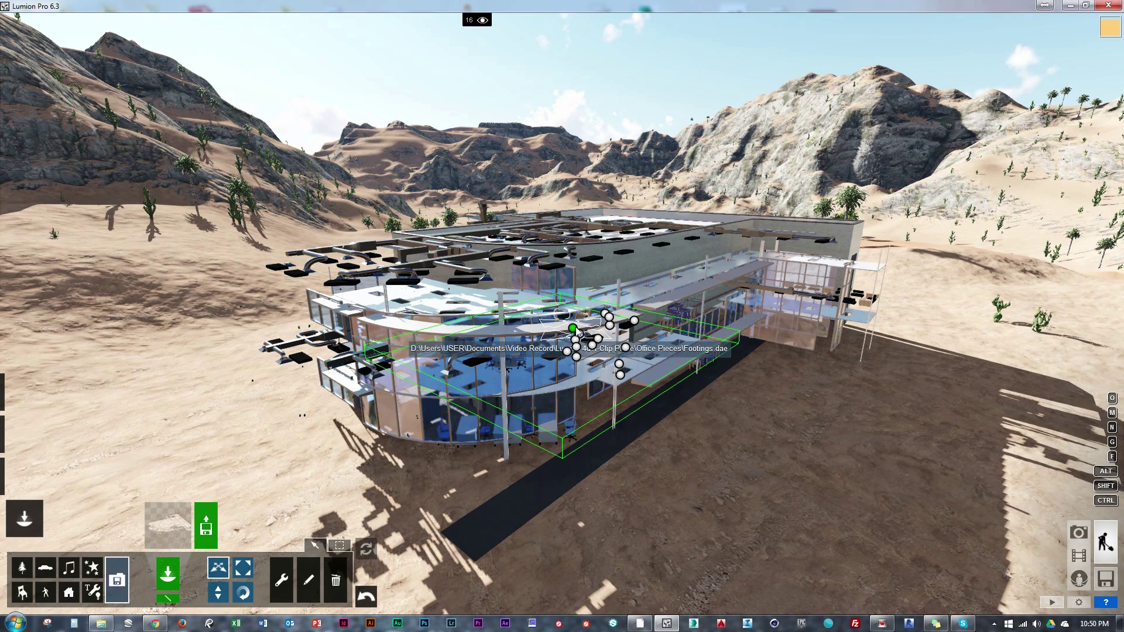
Step: Select all models in the scene and bring up their transformation options
key("ctrl+a")
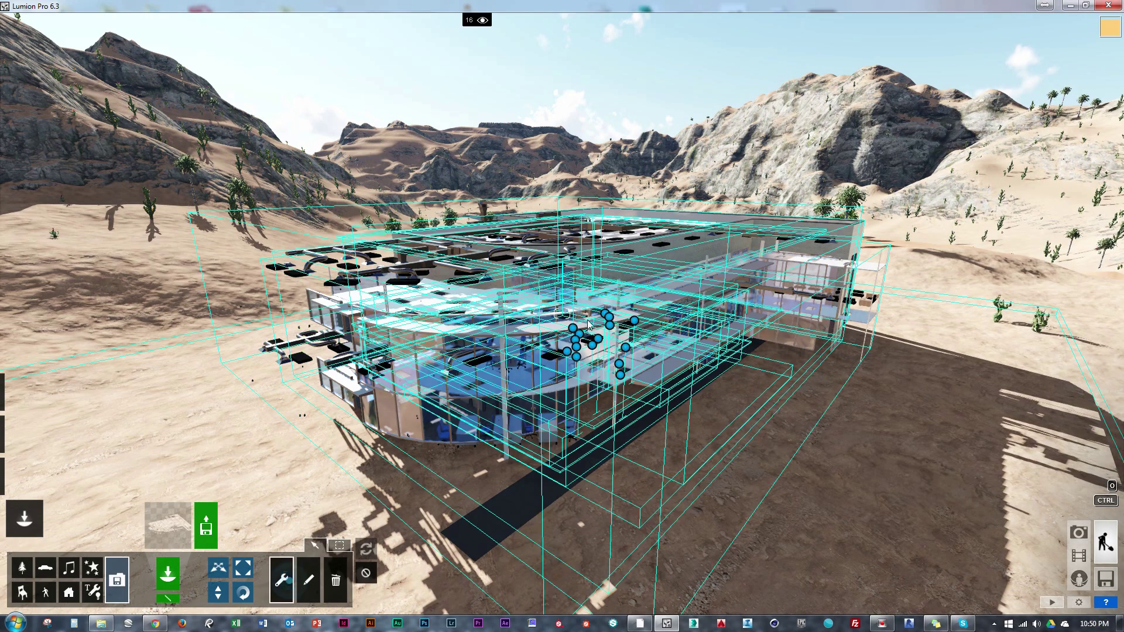
left_click(588, 325)
left_click(640, 341)
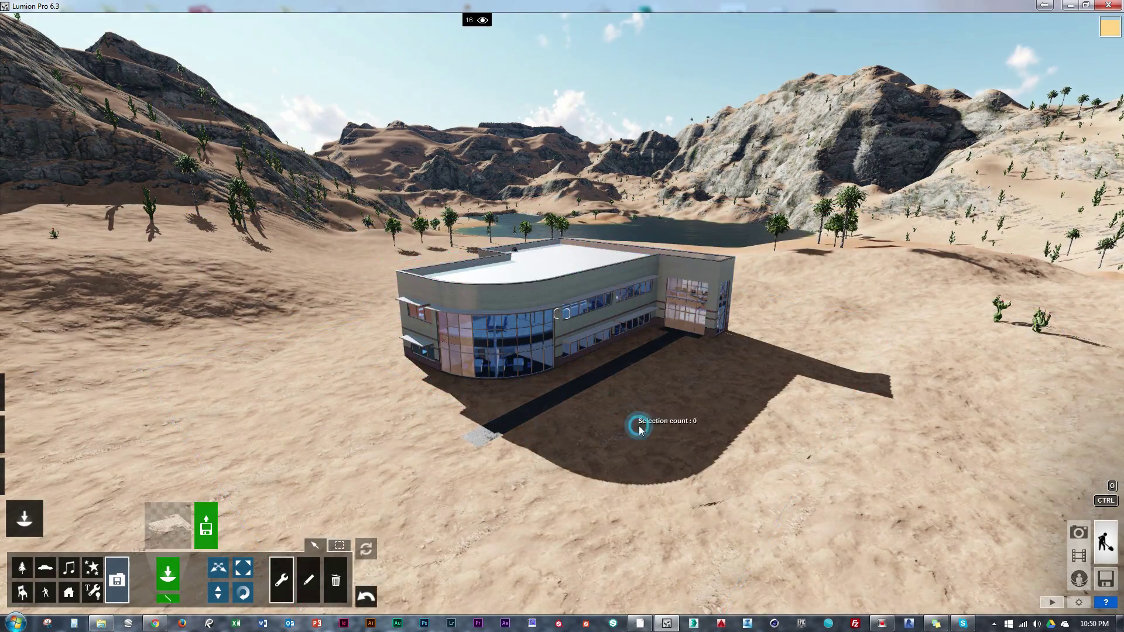
scroll(639, 429, "down", 5)
Step: Hide the Glazing, Interior, MEP, Site, Exterior Walls, Roof Slab and Stairs layers
mouse_move(86, 23)
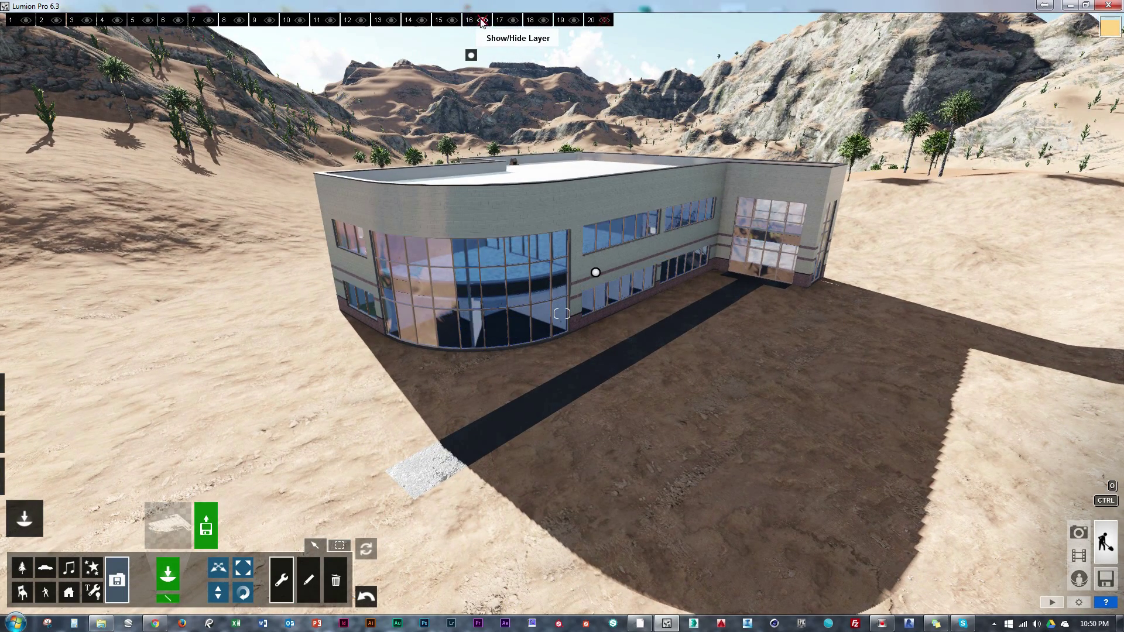
left_click(451, 20)
left_click(482, 20)
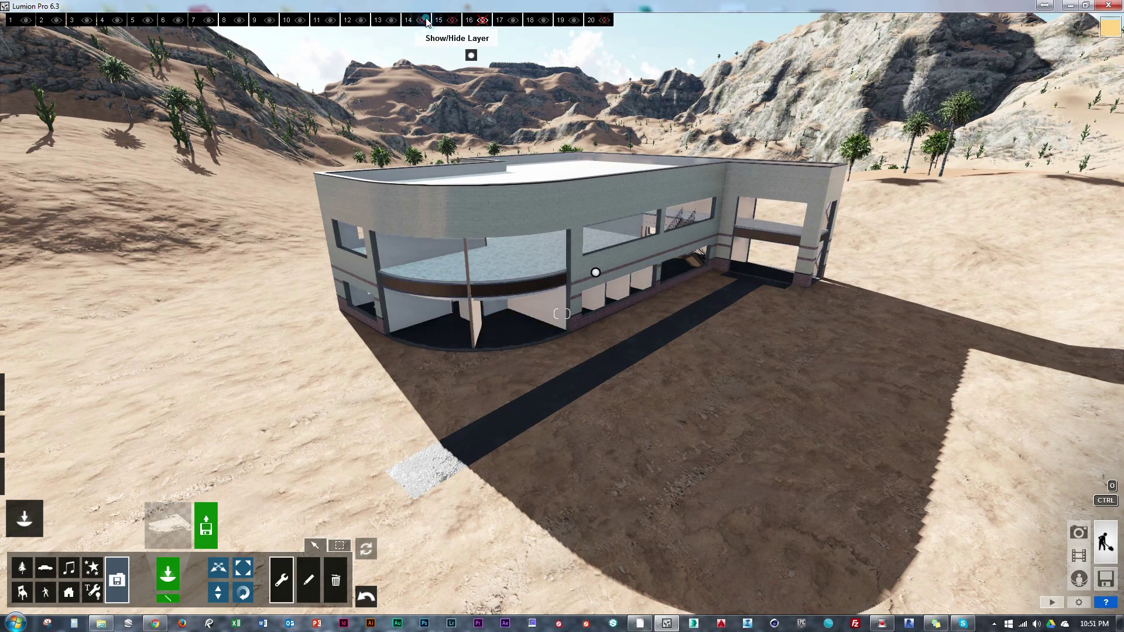
left_click(422, 20)
left_click(363, 20)
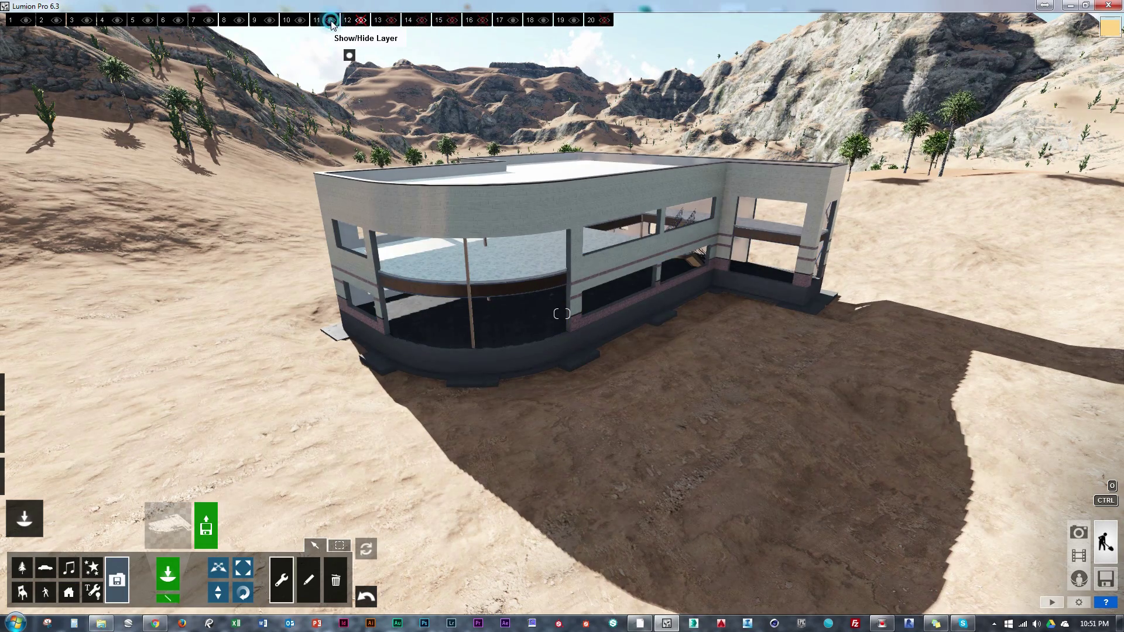
left_click(331, 20)
left_click(300, 20)
left_click(269, 20)
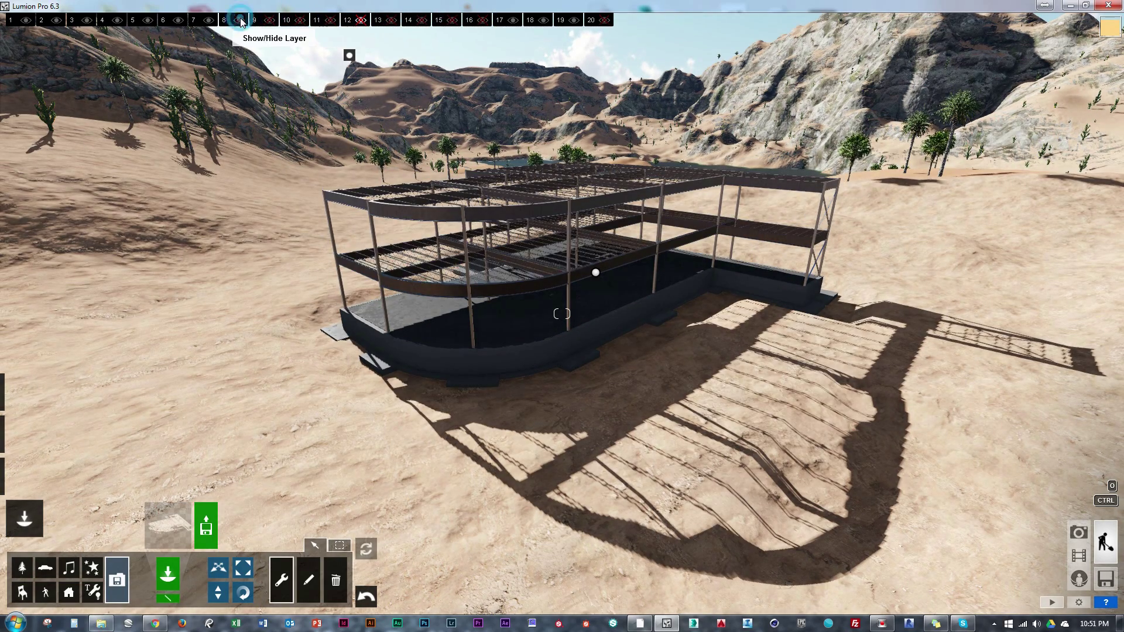
Step: Hide the floor slab, floor framing, Columns, Foundation and Footing layers (8 down to 2)
left_click(238, 20)
left_click(209, 20)
left_click(178, 20)
left_click(148, 20)
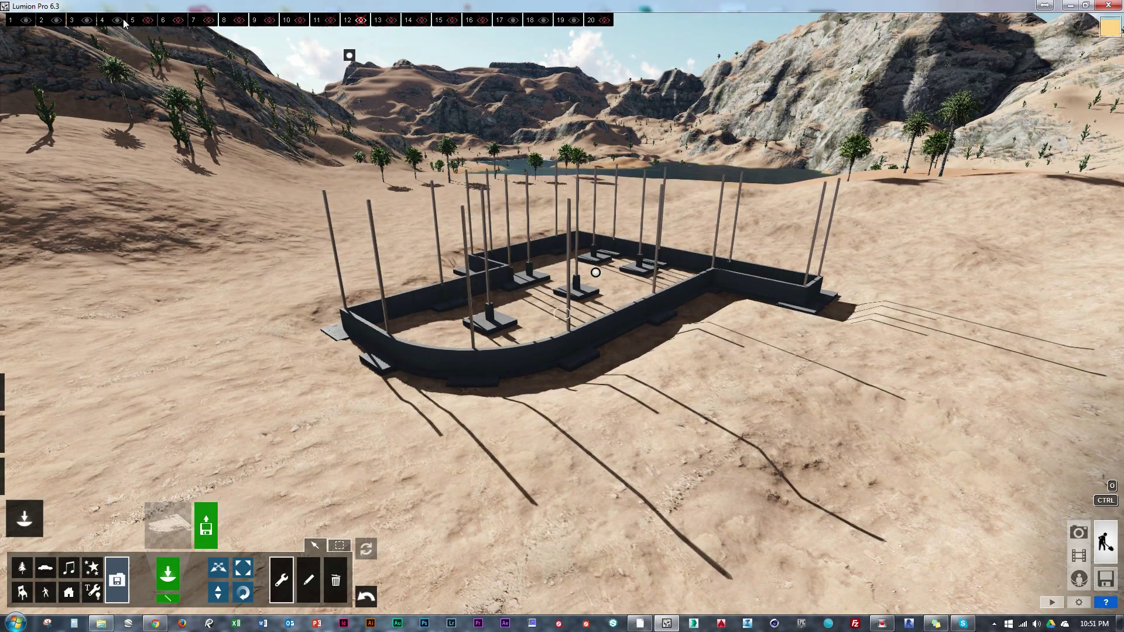
left_click(117, 19)
left_click(87, 20)
left_click(56, 20)
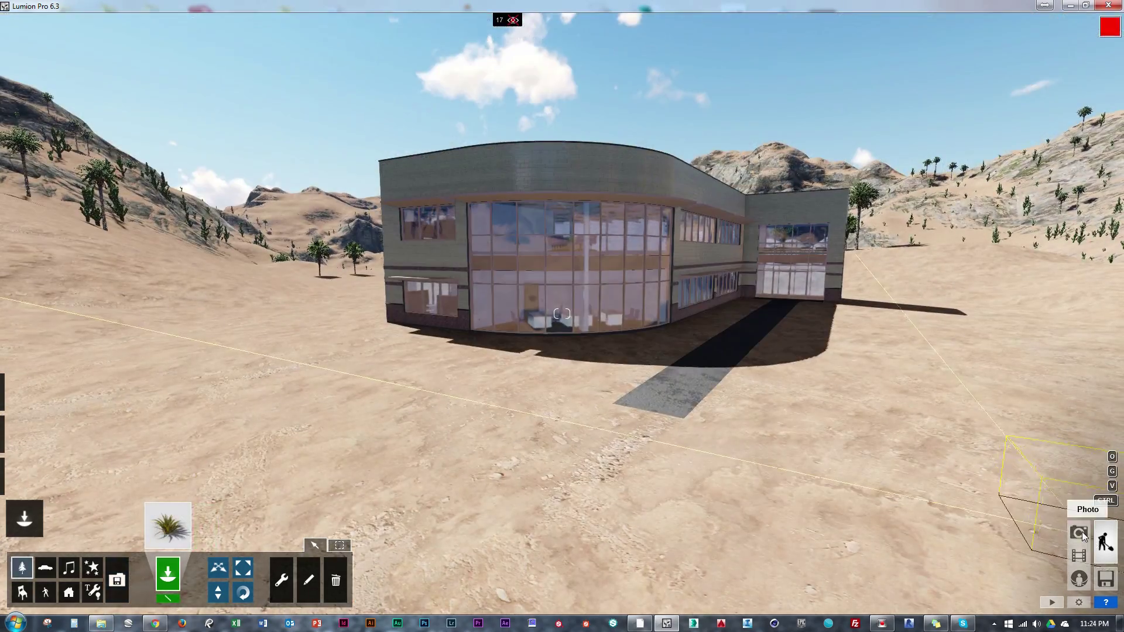
left_click(1079, 532)
left_click(1079, 553)
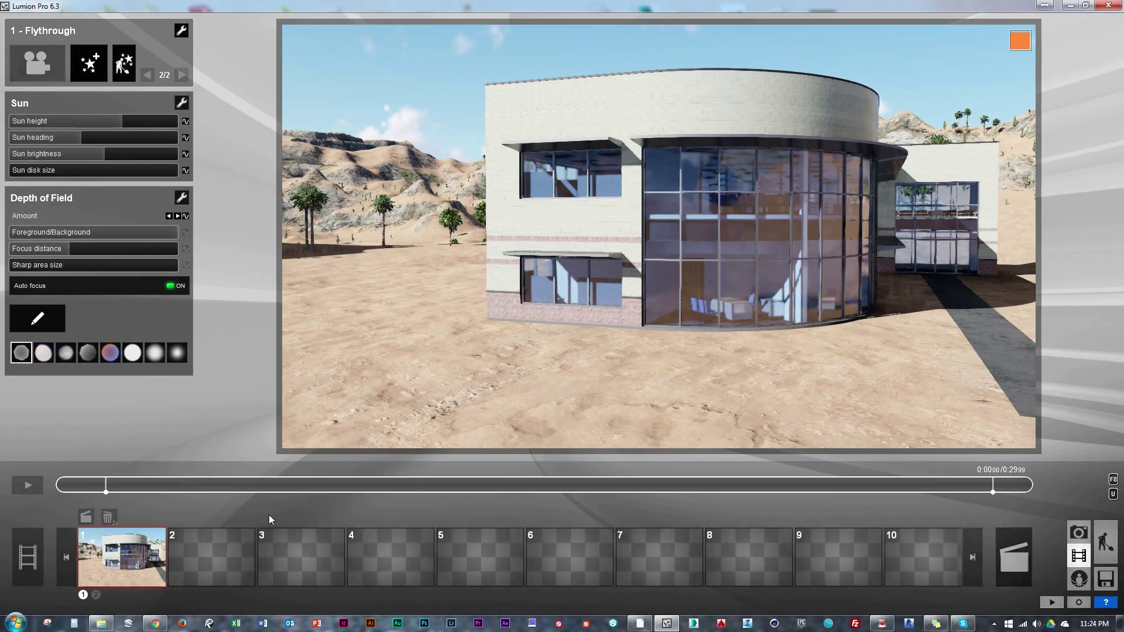
left_click(132, 548)
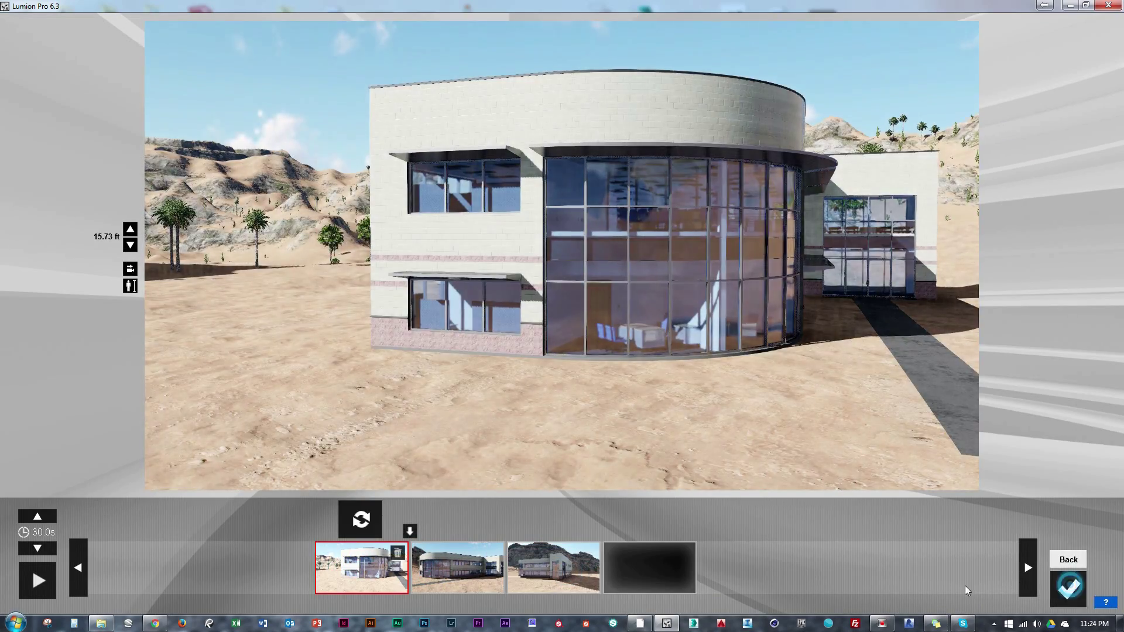
left_click(1069, 587)
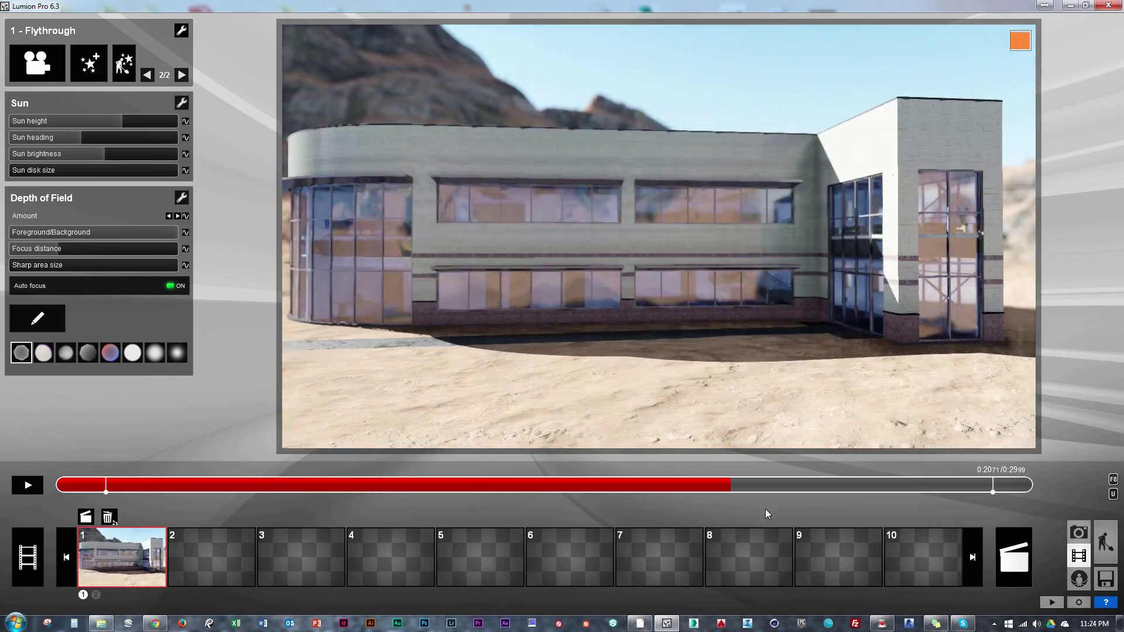
left_click(29, 487)
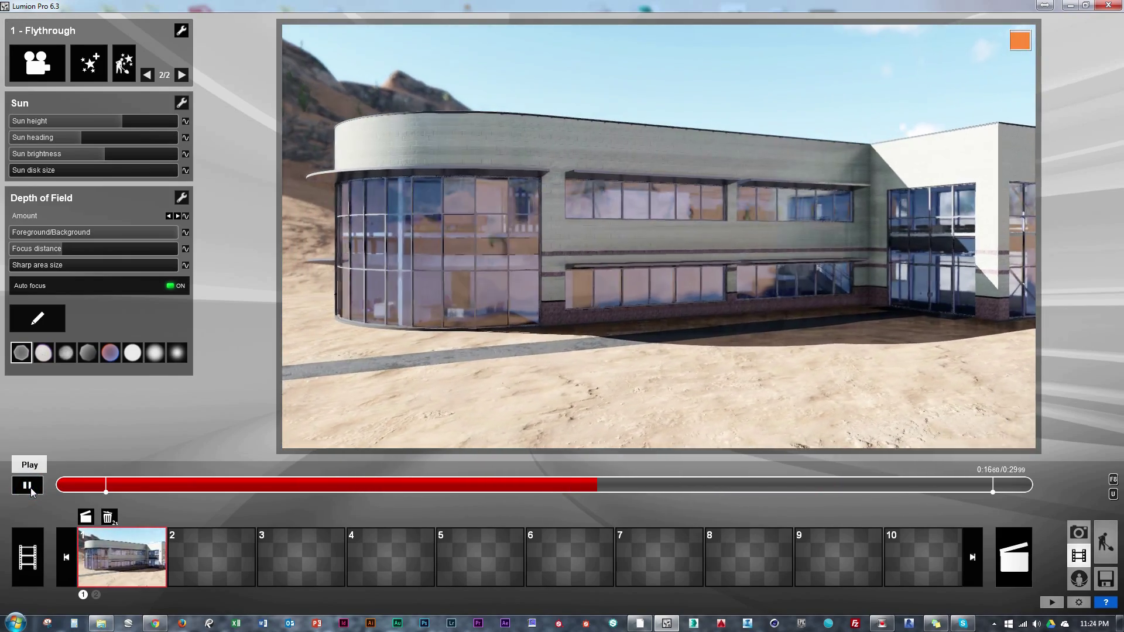
left_click(31, 490)
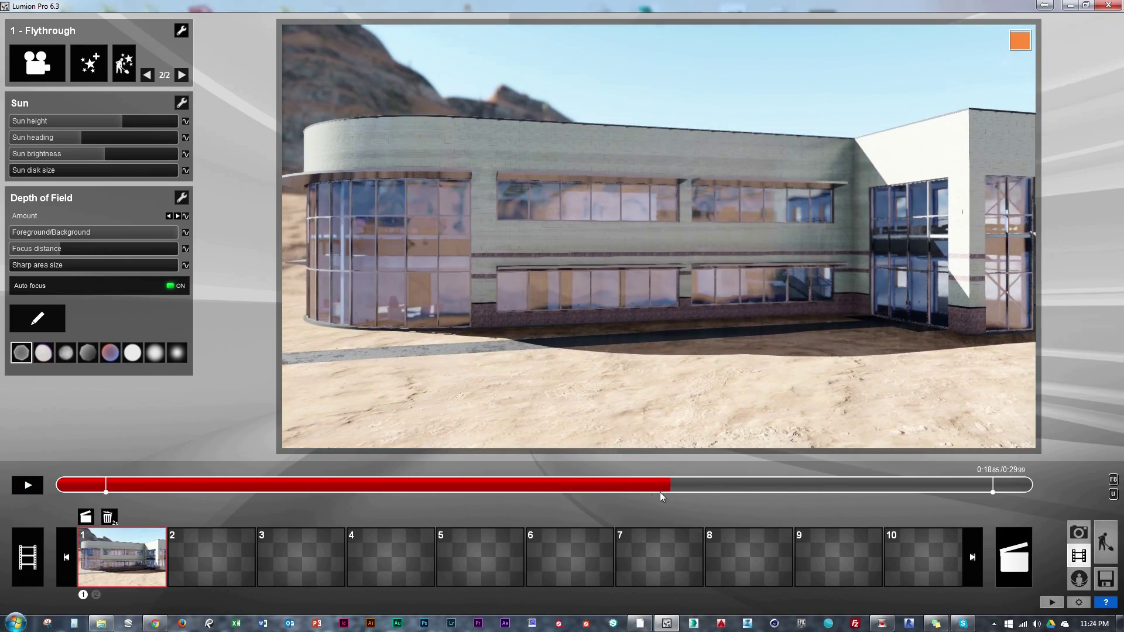
left_click_drag(660, 497, 2, 481)
left_click(1107, 544)
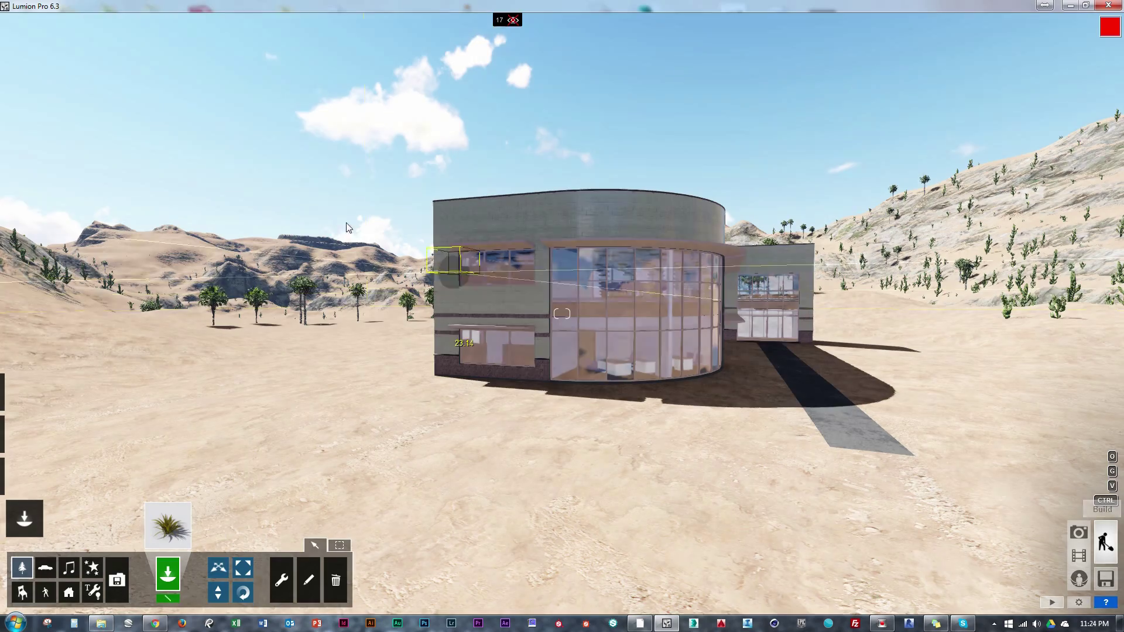
mouse_move(583, 21)
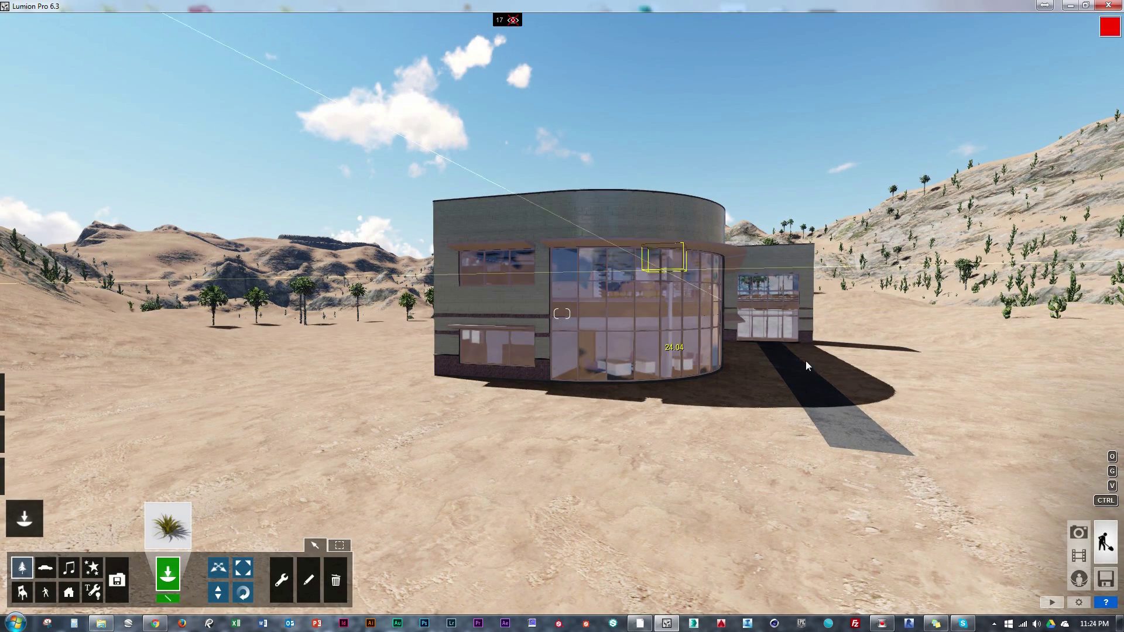
left_click(1079, 555)
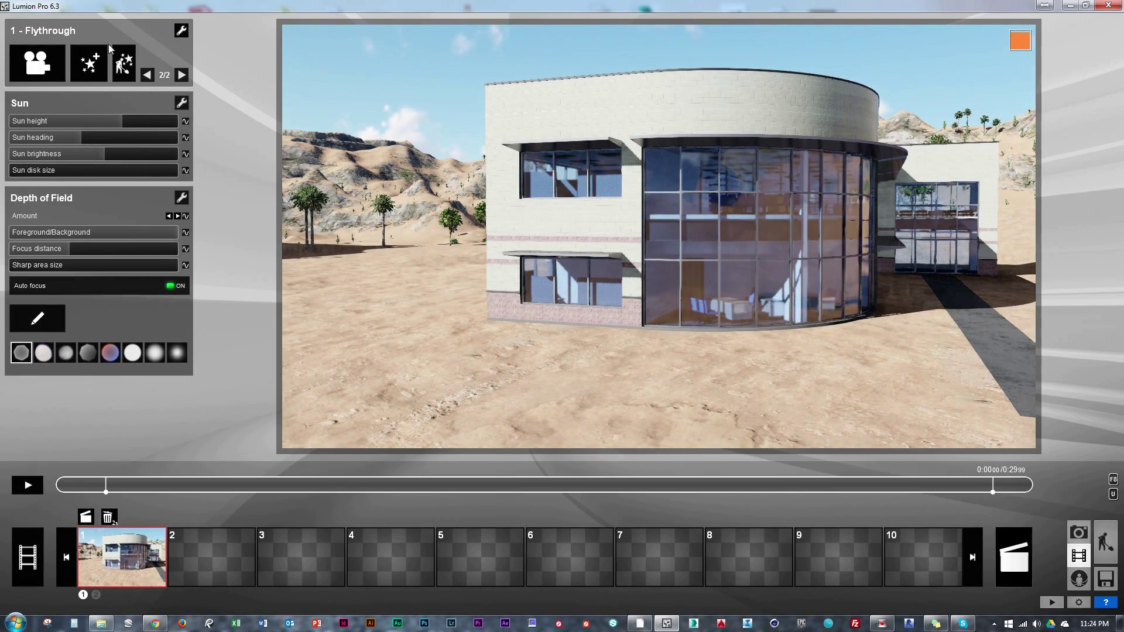
Step: Add four more Hide layer effects to the Flythrough clip
left_click(105, 48)
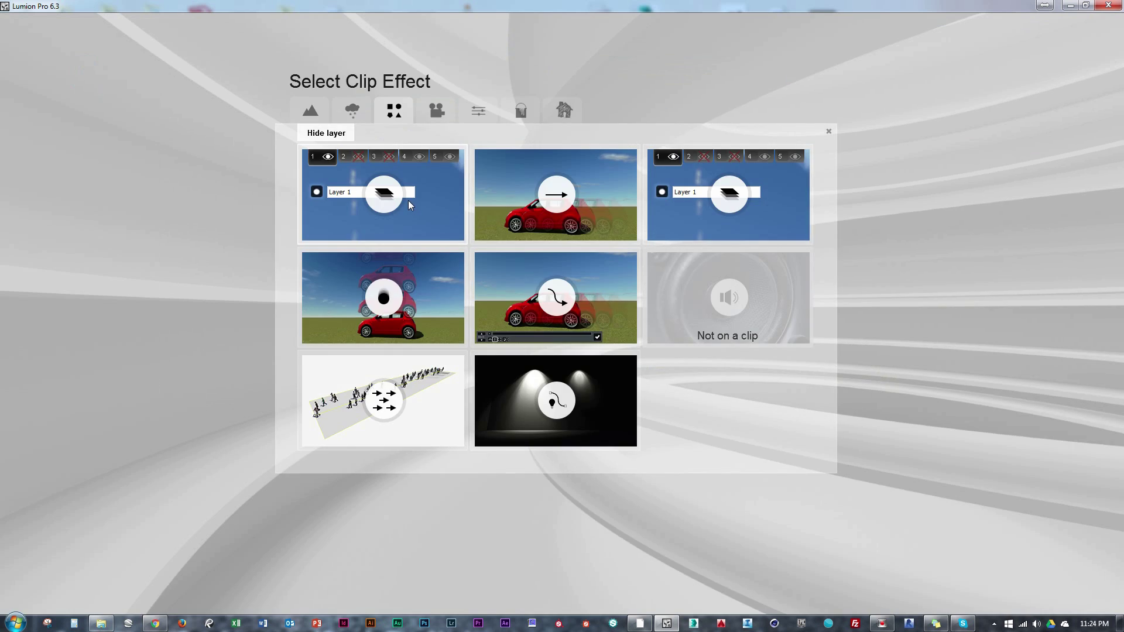
left_click(409, 200)
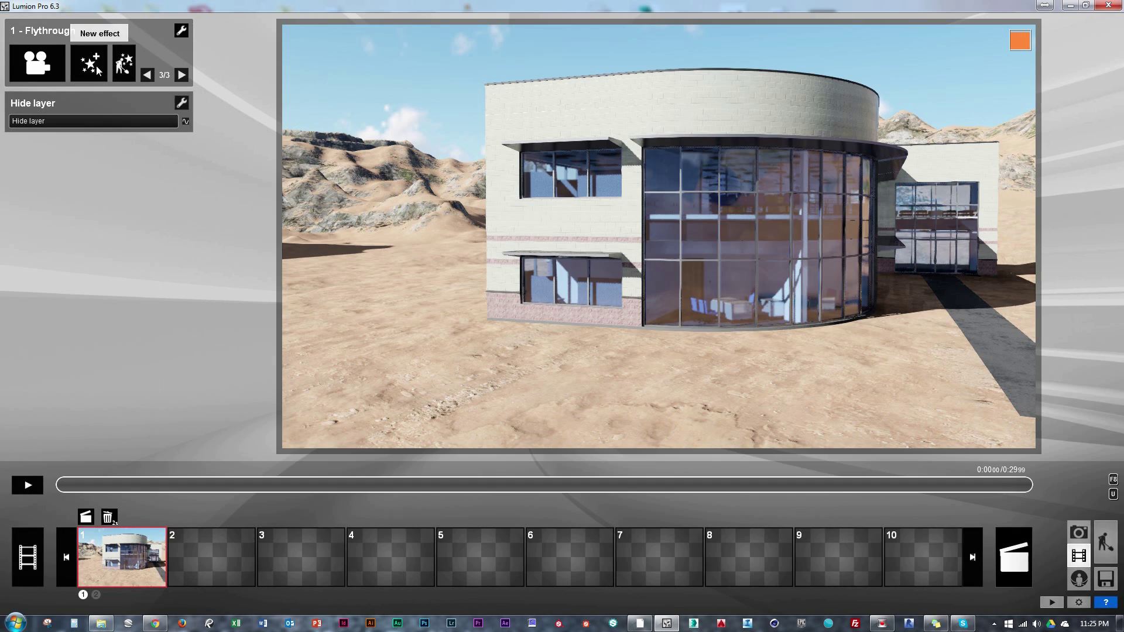
left_click(89, 63)
left_click(383, 195)
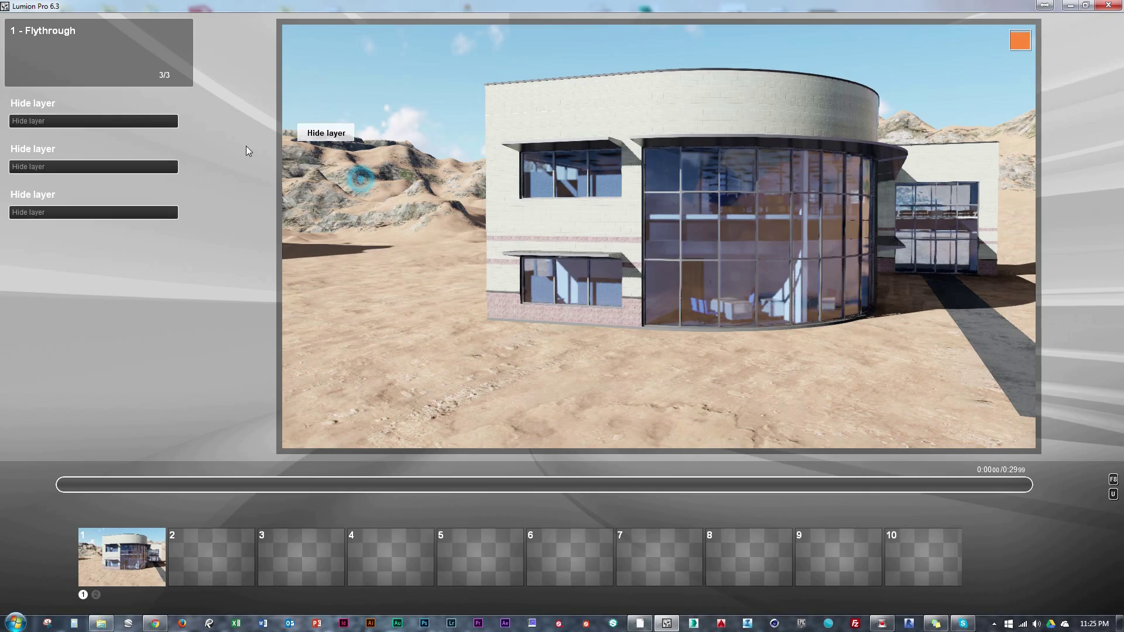
left_click(89, 62)
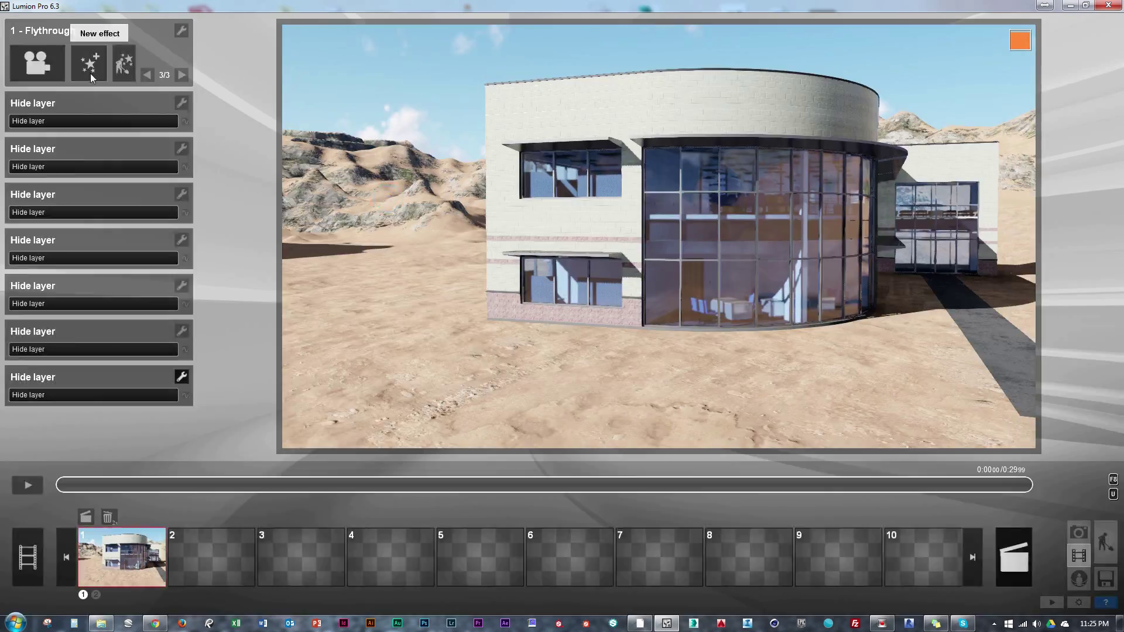
left_click(371, 177)
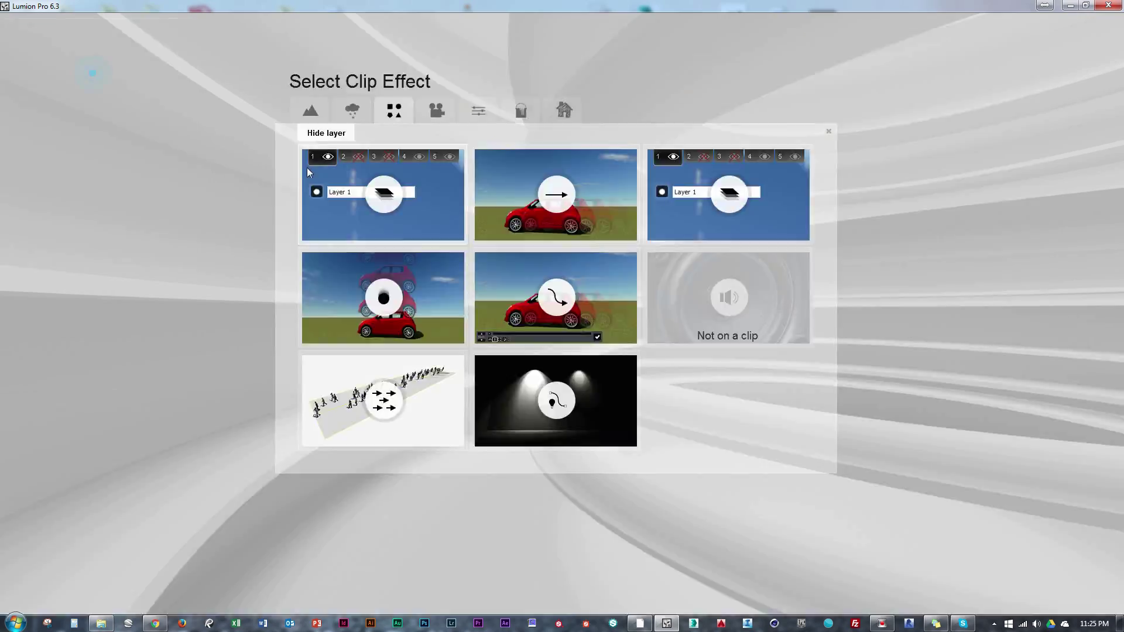
left_click(307, 167)
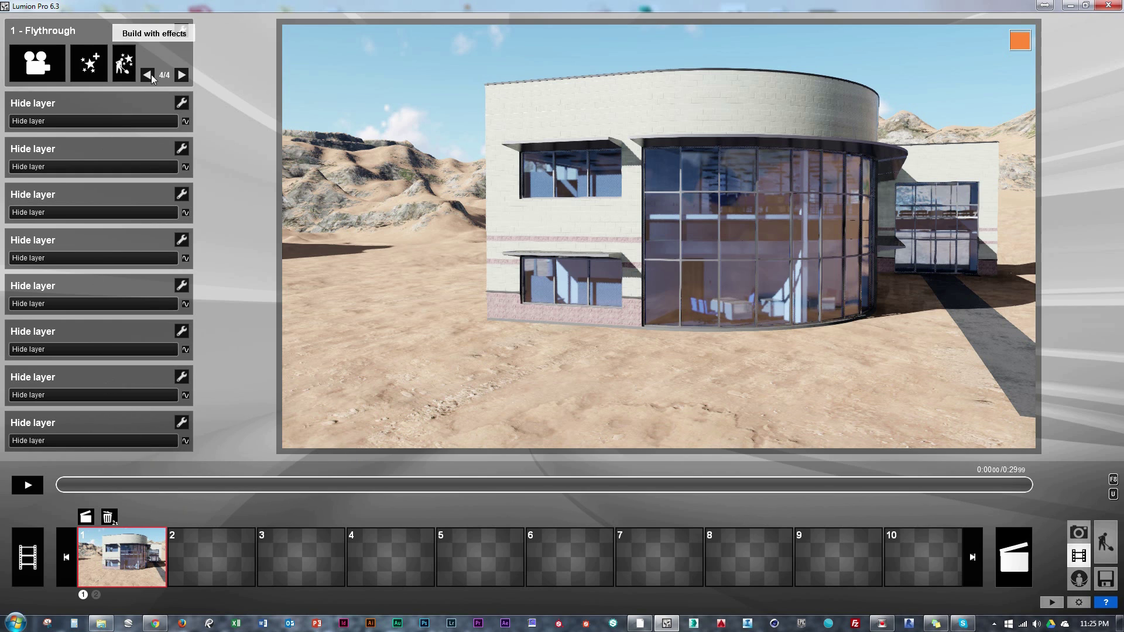
Step: Page through the clip's effects and set the third and eighth Hide layer values
left_click(149, 76)
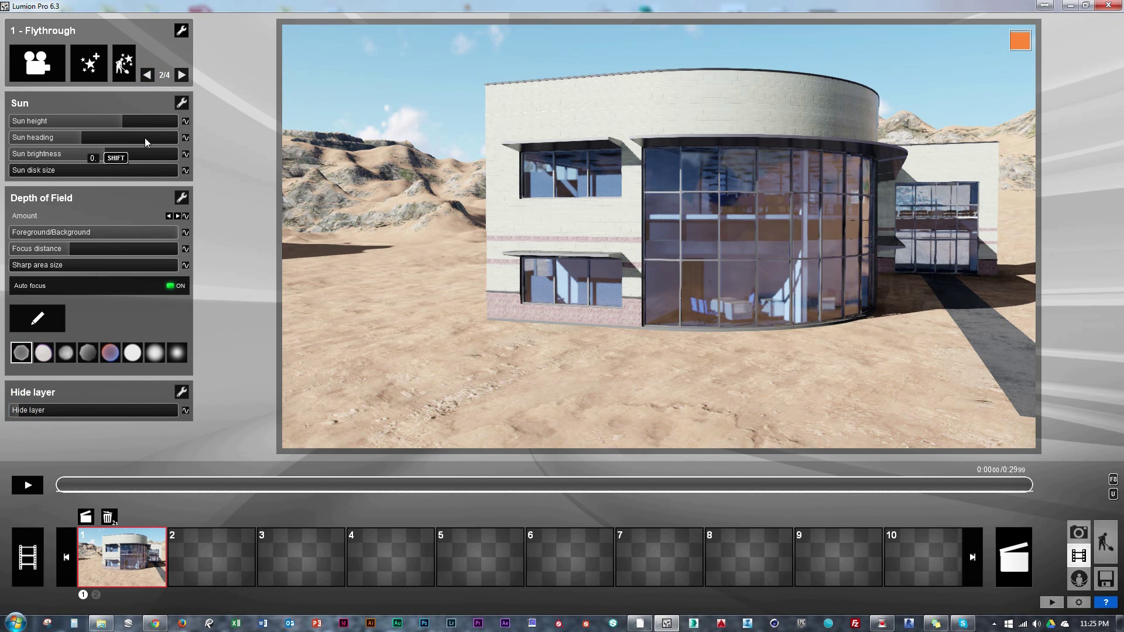
left_click(26, 123, "shift")
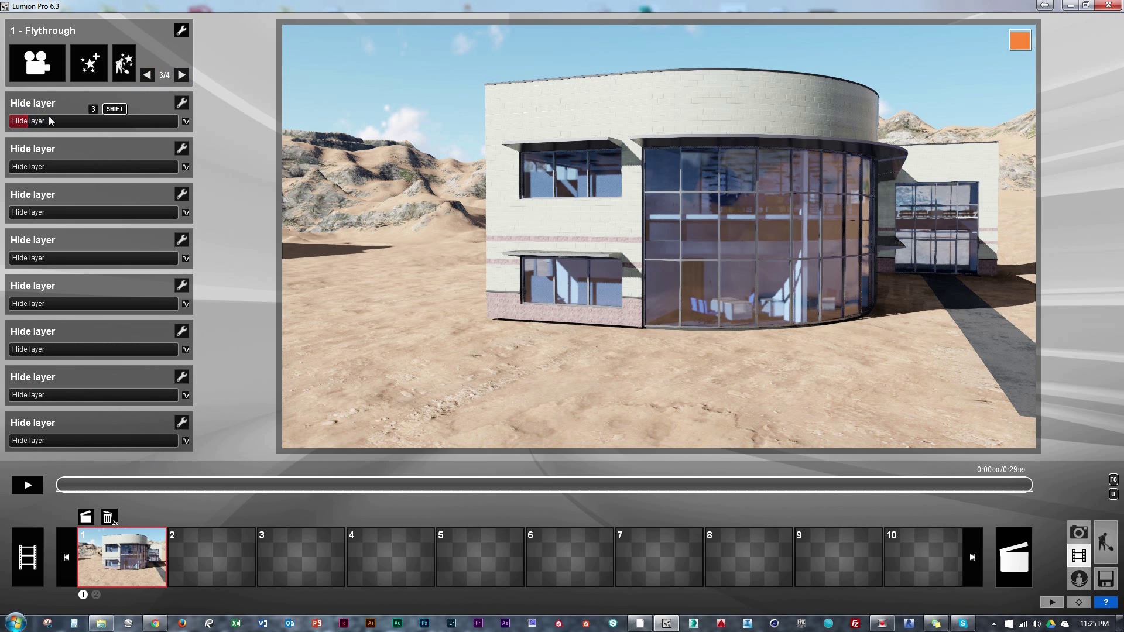
left_click(46, 212, "shift")
left_click(100, 441, "shift")
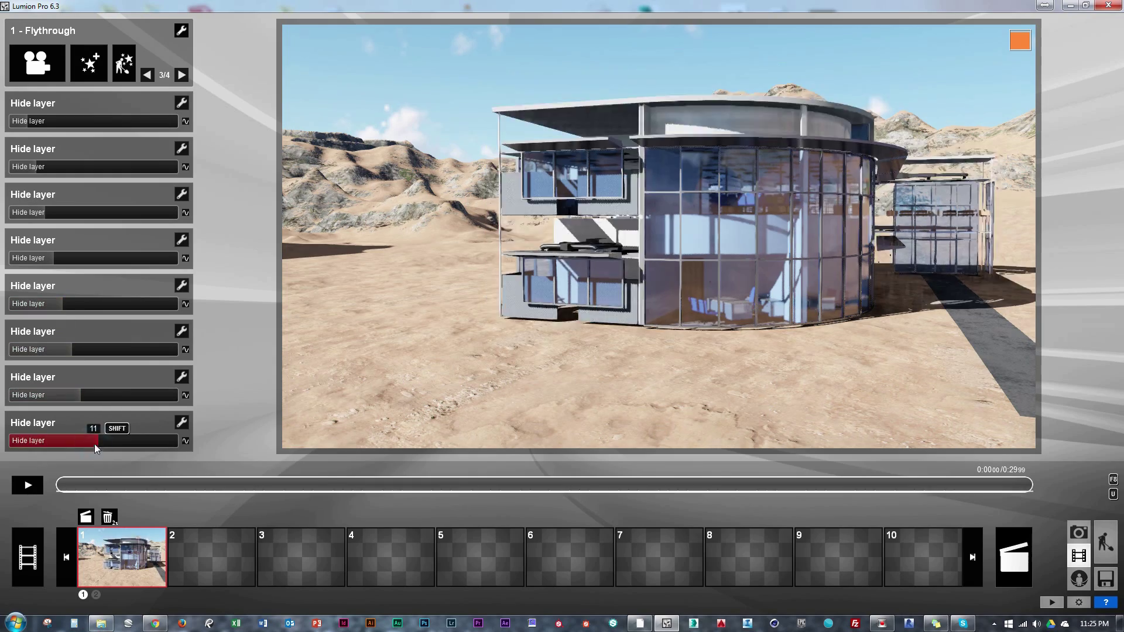
left_click(182, 75)
left_click(66, 121, "shift")
Step: Assign building layers 1–7 to the Hide layer sliders so the building disappears
left_click_drag(95, 125, 98, 121, "shift")
left_click(107, 167, "shift")
left_click(116, 213, "shift")
left_click(125, 258, "shift")
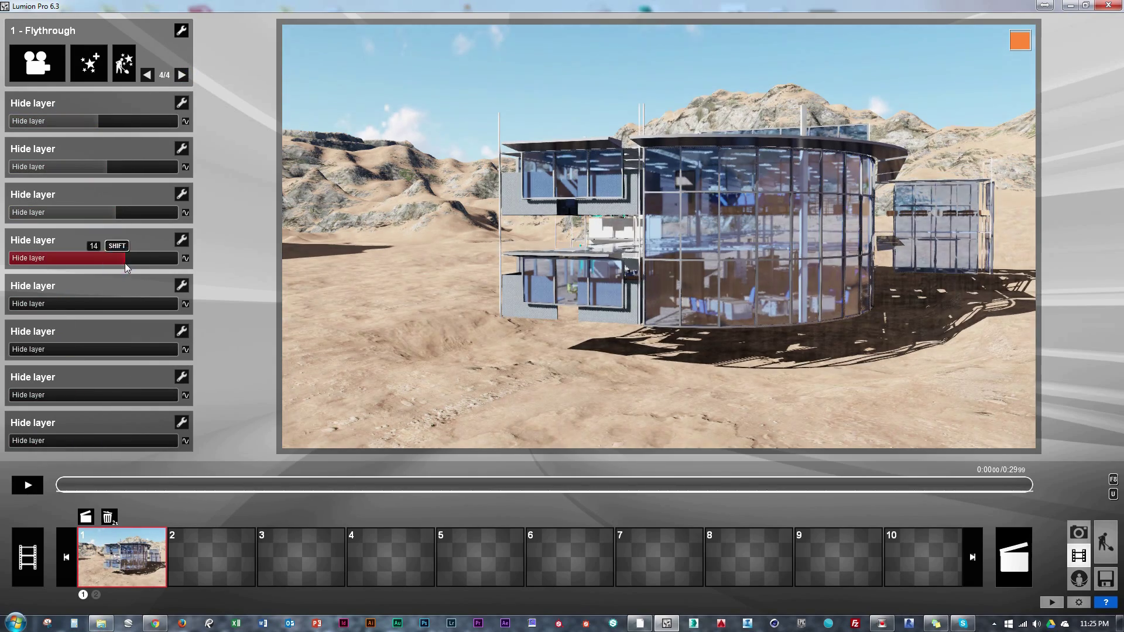
left_click(133, 304, "shift")
left_click(142, 350, "shift")
left_click(150, 396, "shift")
Step: Remove the extra eighth Hide layer effect
left_click(182, 378)
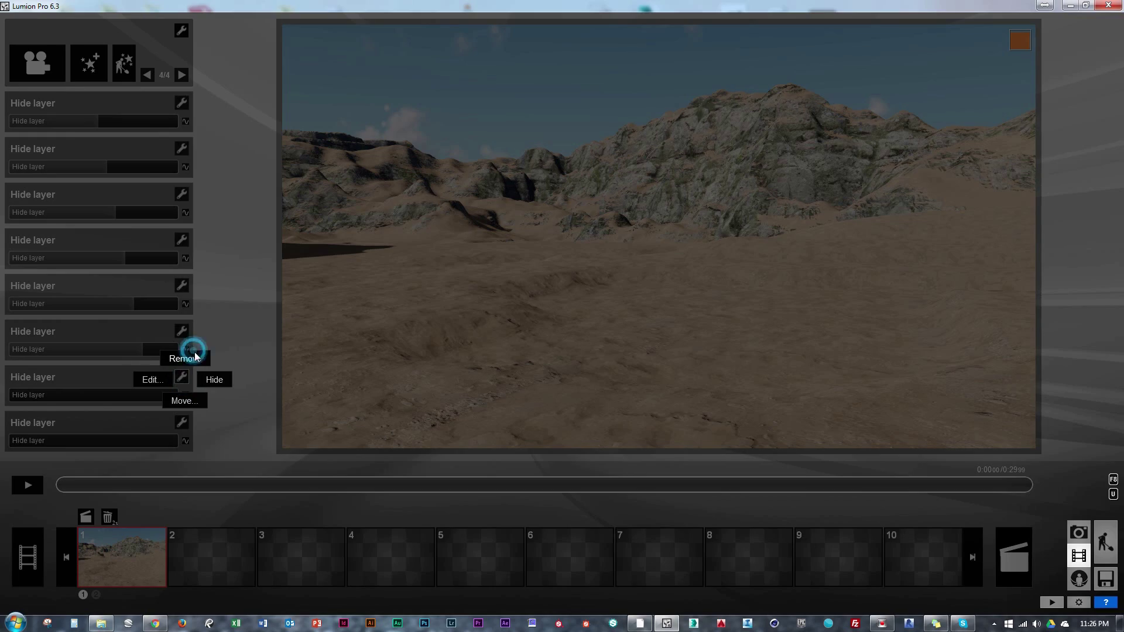
left_click(193, 358)
left_click(183, 378)
Step: Preview the clip to about 0:18 and park the playhead near 0:01 beside the first Hide layer
left_click(196, 360)
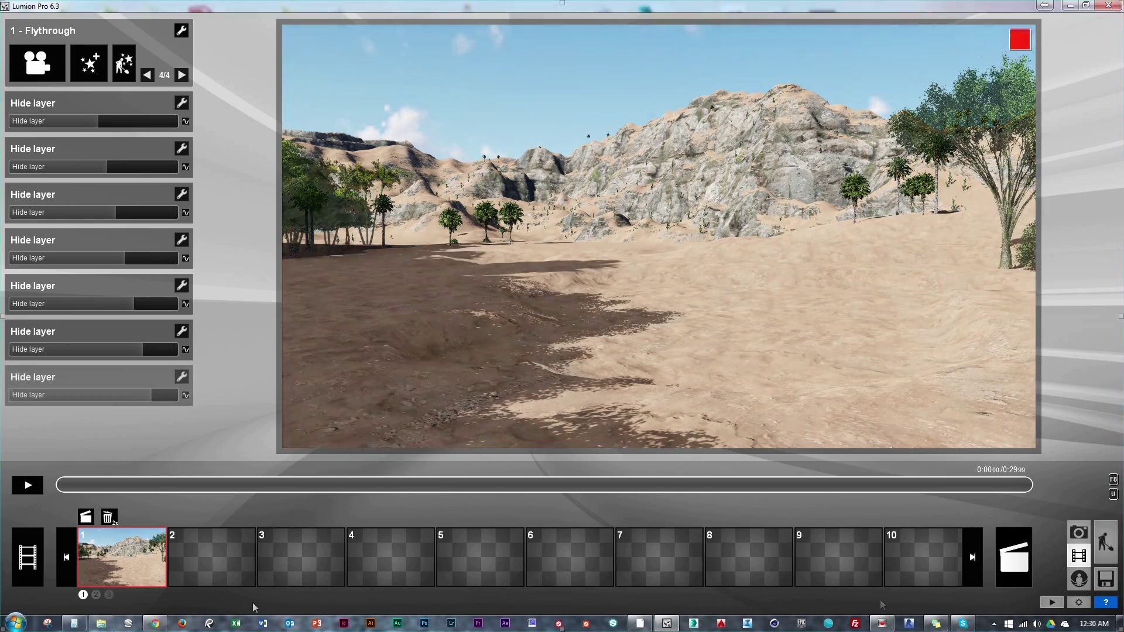
left_click_drag(197, 485, 664, 485)
left_click(106, 485)
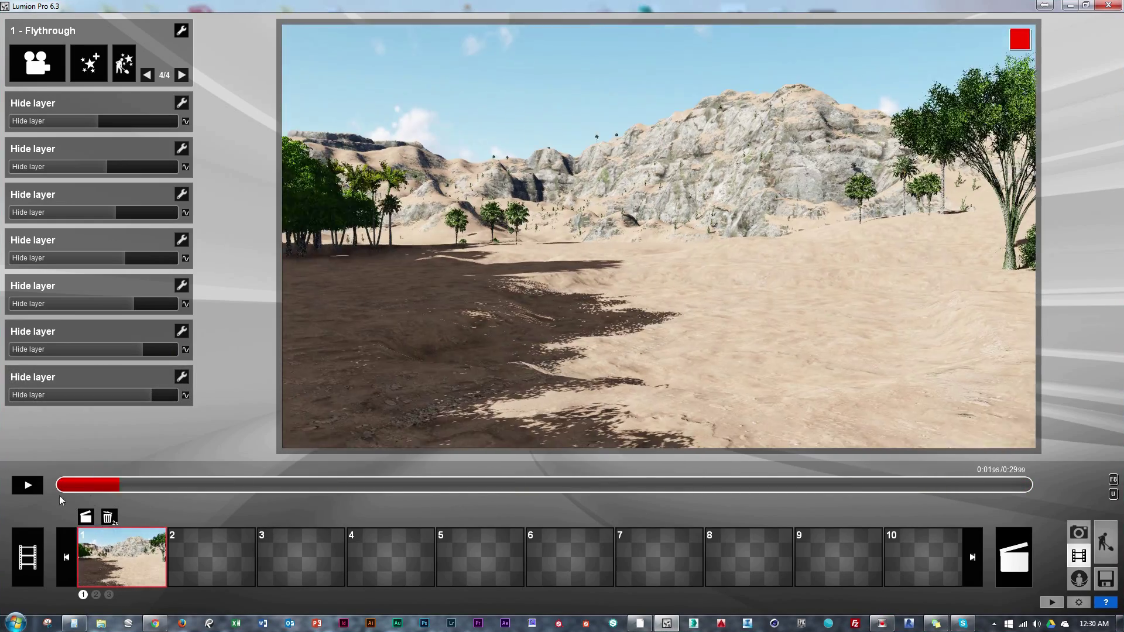
left_click(147, 75)
left_click(147, 75)
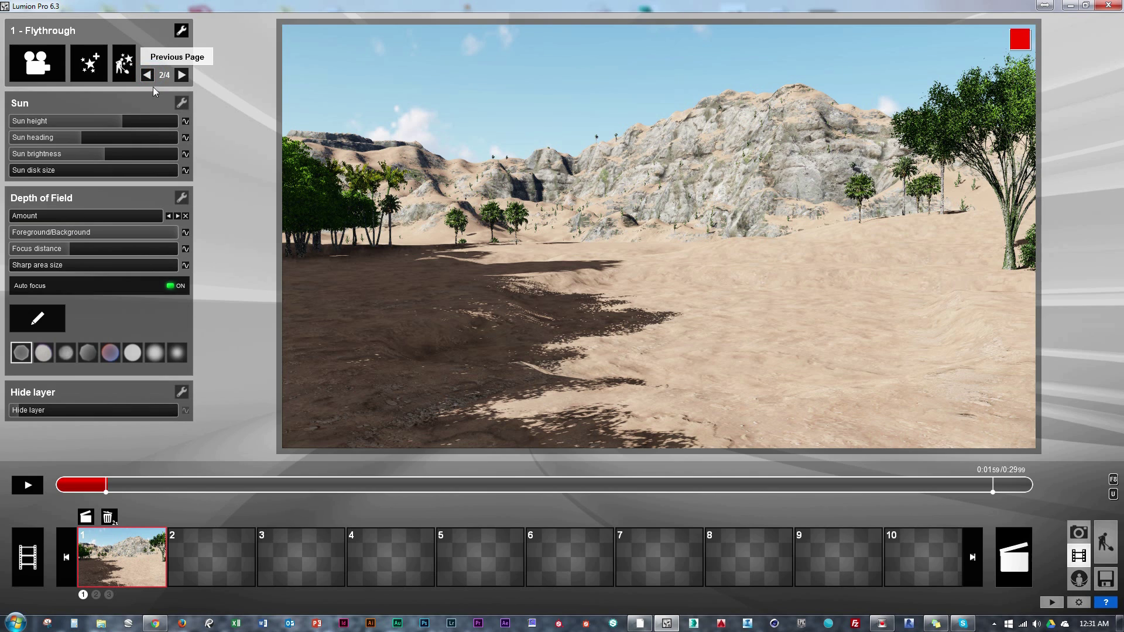
left_click(102, 486)
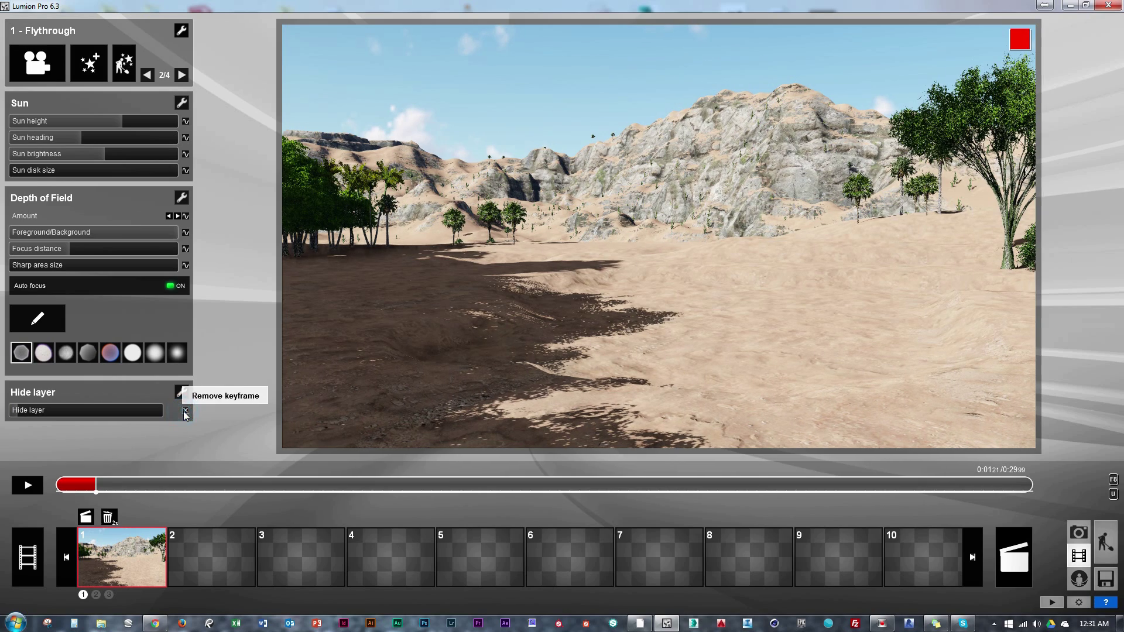
Step: Keyframe the first Hide layer around 0:01.38 to reveal the foundations and play back
left_click(184, 411)
left_click(102, 488)
left_click(97, 488)
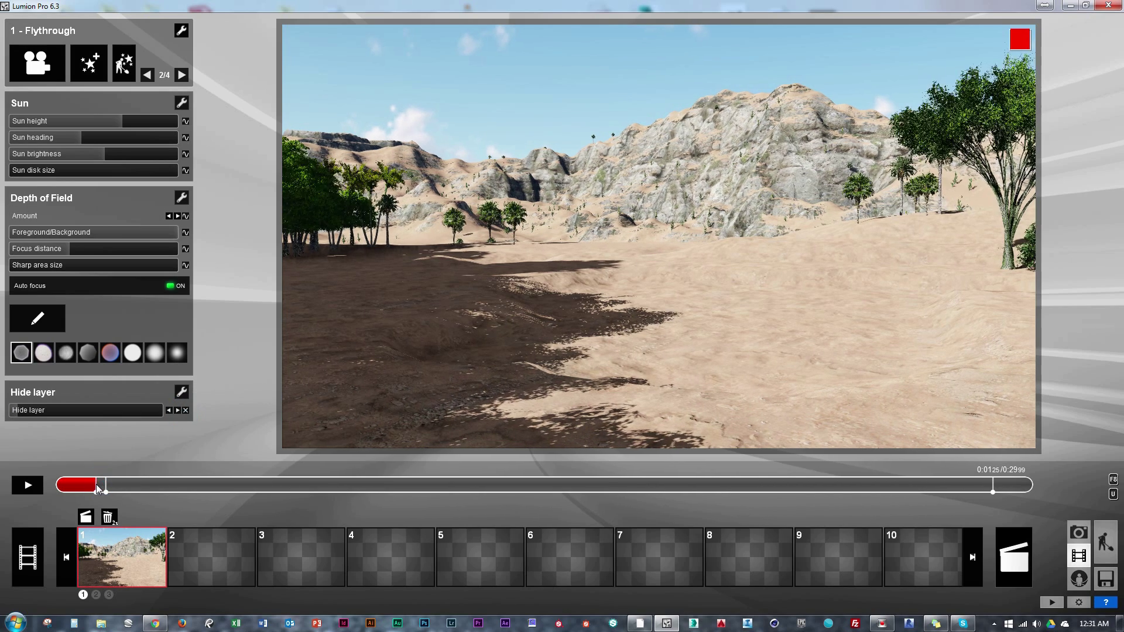
left_click(100, 484)
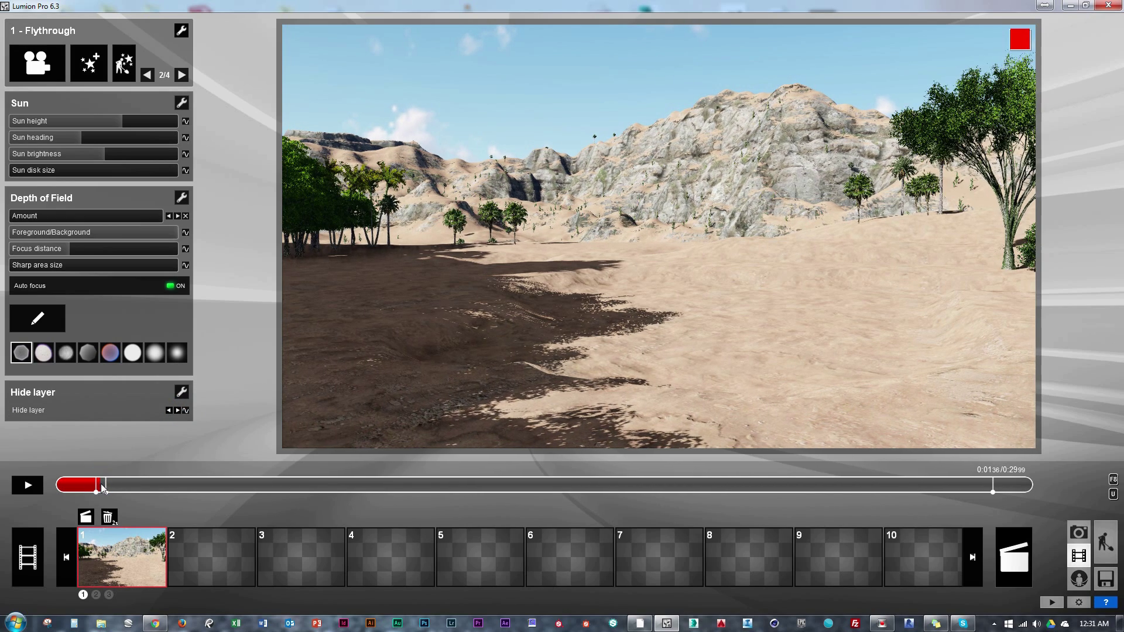
left_click(185, 410)
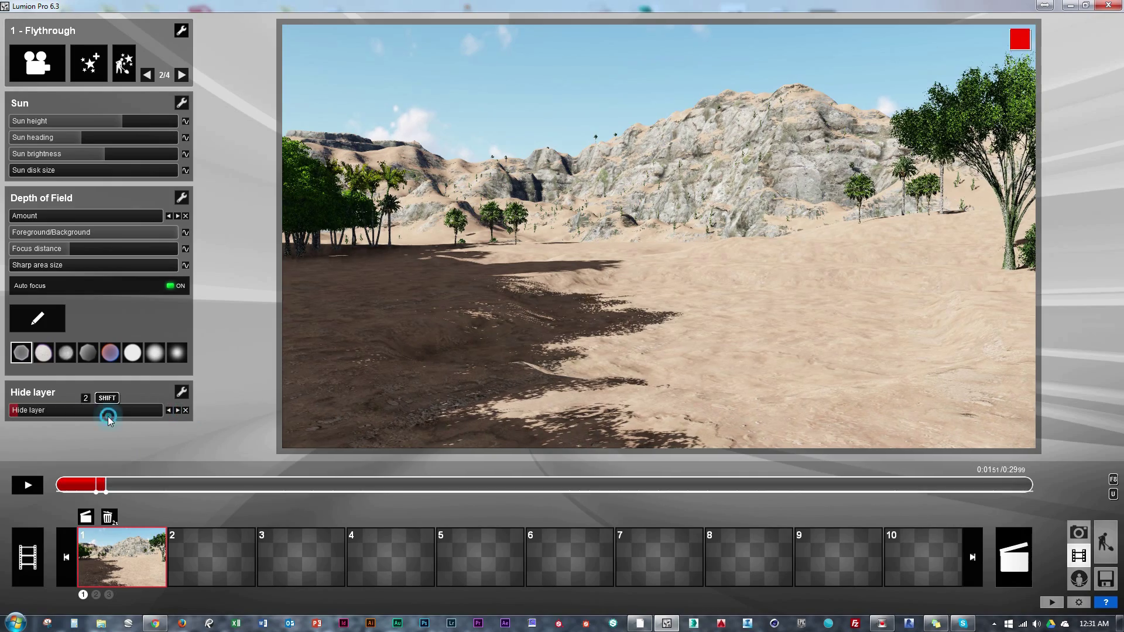
left_click(35, 491)
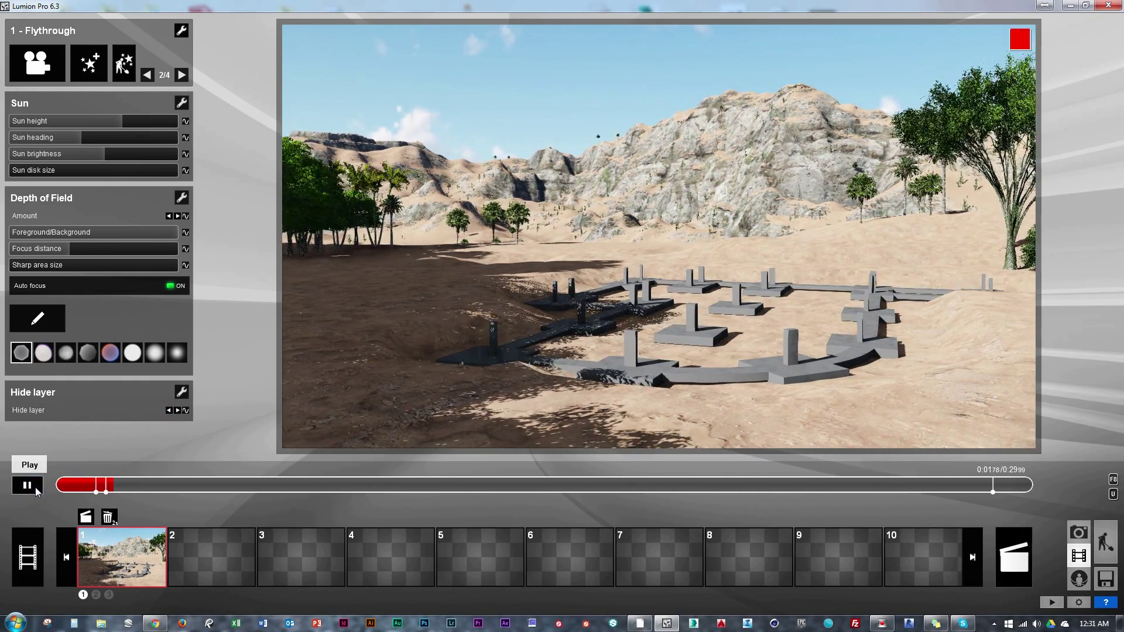
Step: Keyframe the third to sixth Hide layers at about 0:05, 0:08.5 and 0:10
left_click_drag(133, 485, 194, 489)
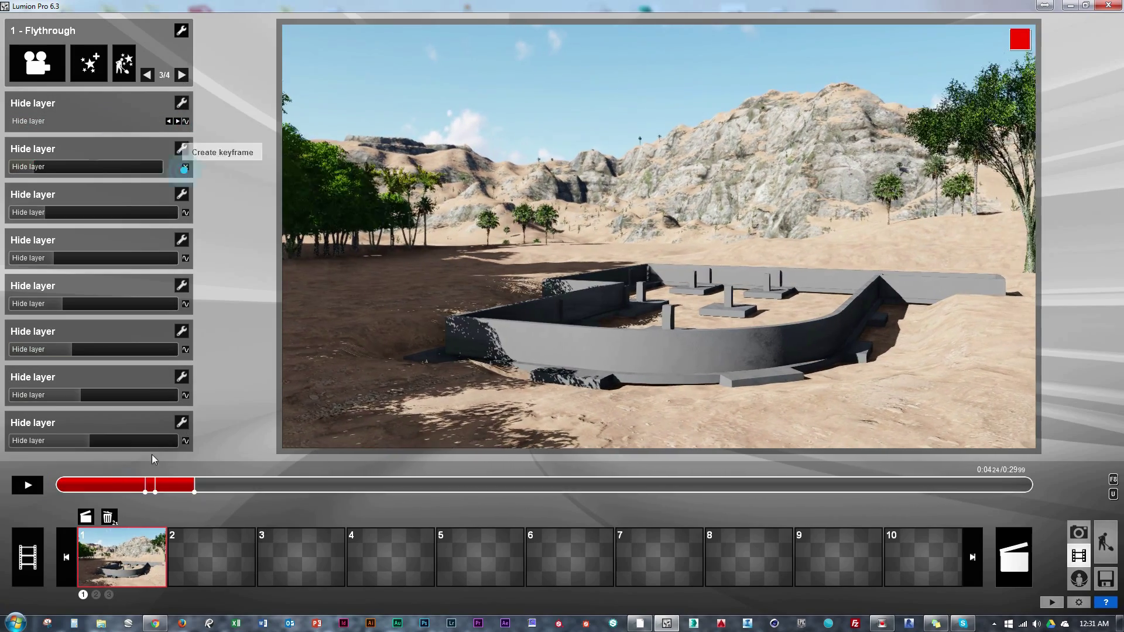
left_click(234, 489)
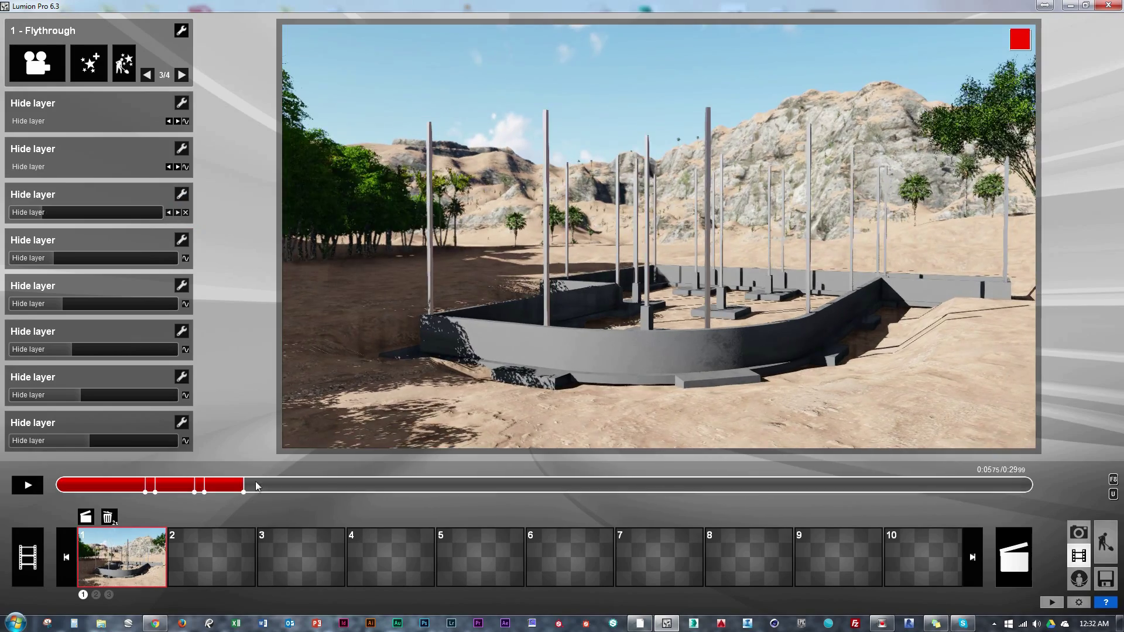
left_click(186, 212)
left_click(185, 258)
left_click(335, 488)
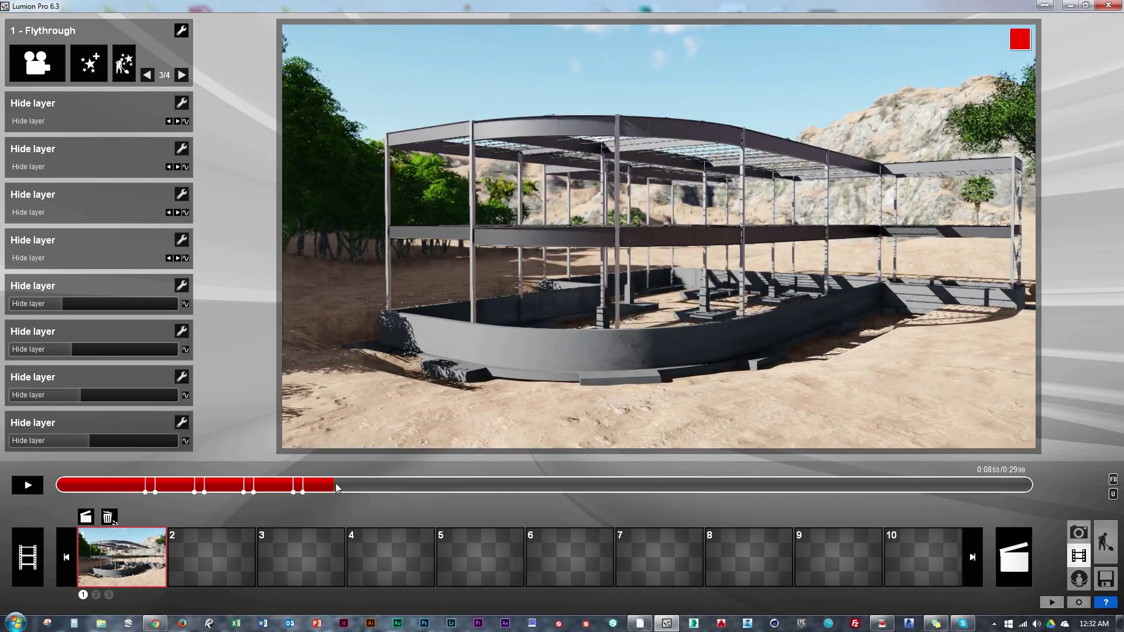
left_click(186, 304)
left_click(391, 486)
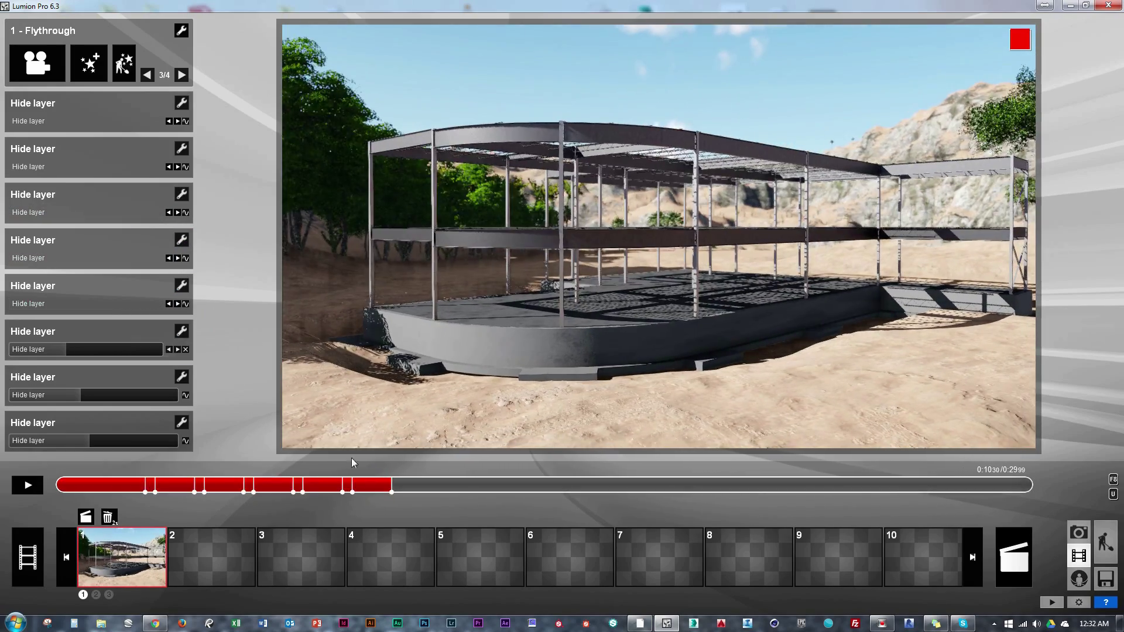
left_click(186, 350)
Step: Keyframe the seventh and eighth Hide layers around 0:12 and 0:14.7, plus the last page's first two
left_click(444, 486)
left_click(456, 488)
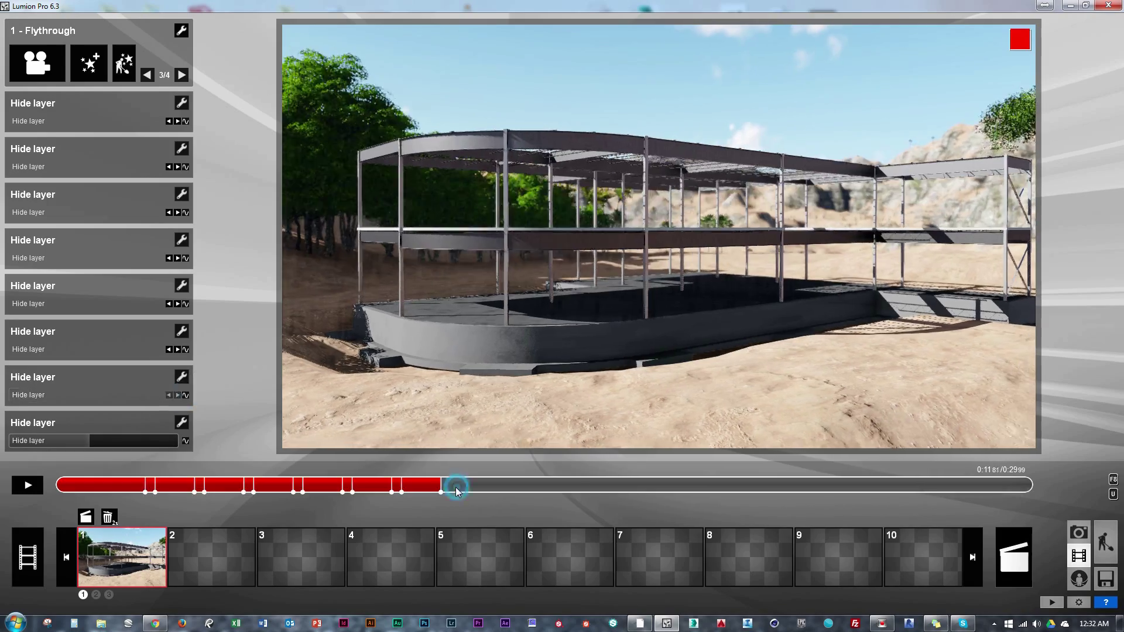
left_click(499, 486)
left_click(186, 441)
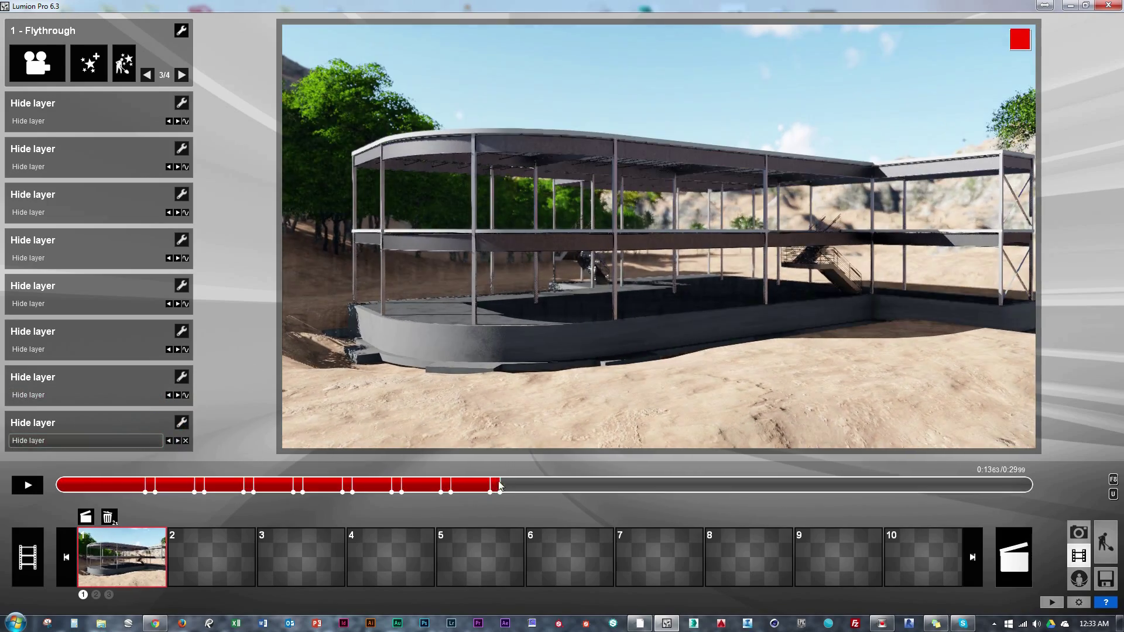
left_click(539, 485)
left_click(181, 75)
left_click(185, 121)
left_click(548, 486)
Step: Set reveal keyframes for the walls and the last page's Hide layers between about 0:15 and 0:18
left_click(589, 486)
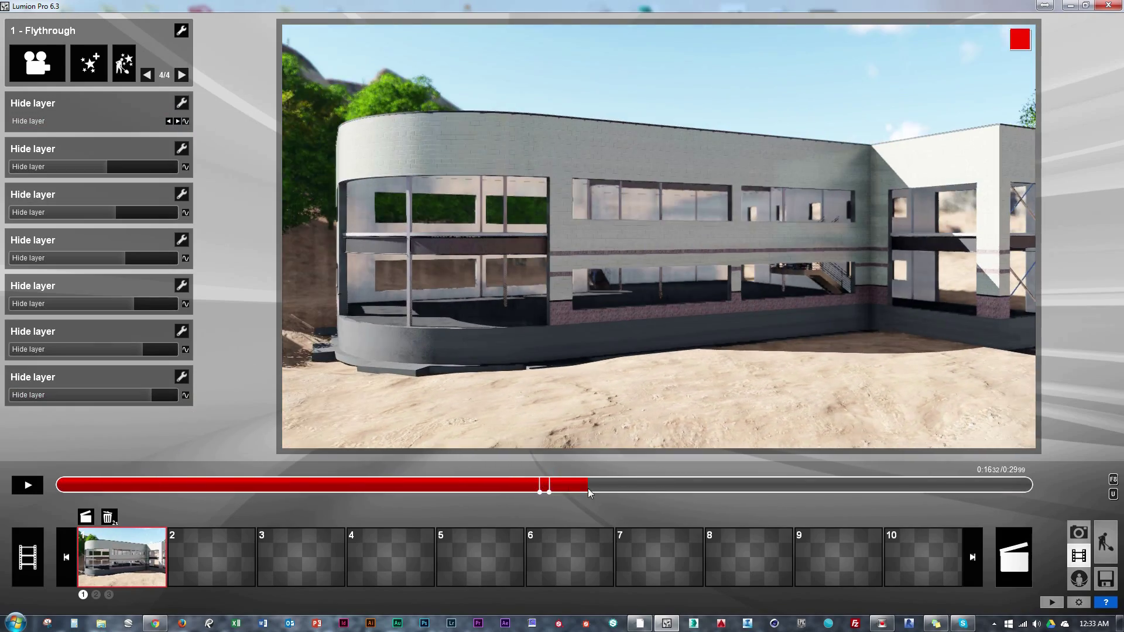
left_click(186, 166)
left_click(548, 487)
left_click(589, 487)
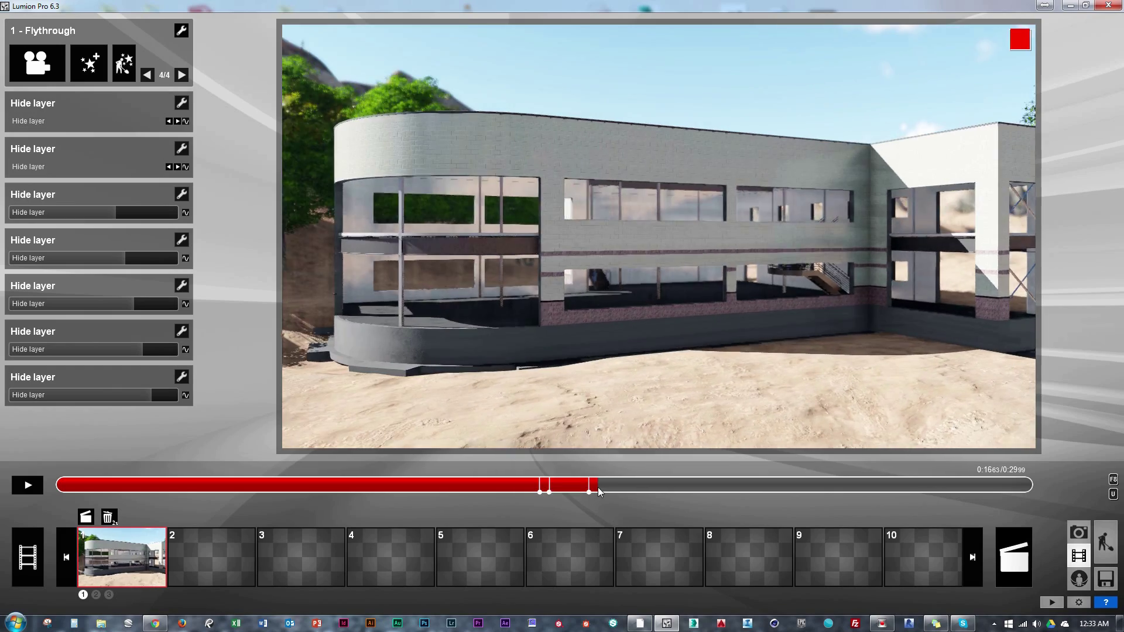
left_click(549, 488)
left_click(589, 487)
left_click(598, 487)
left_click(186, 166)
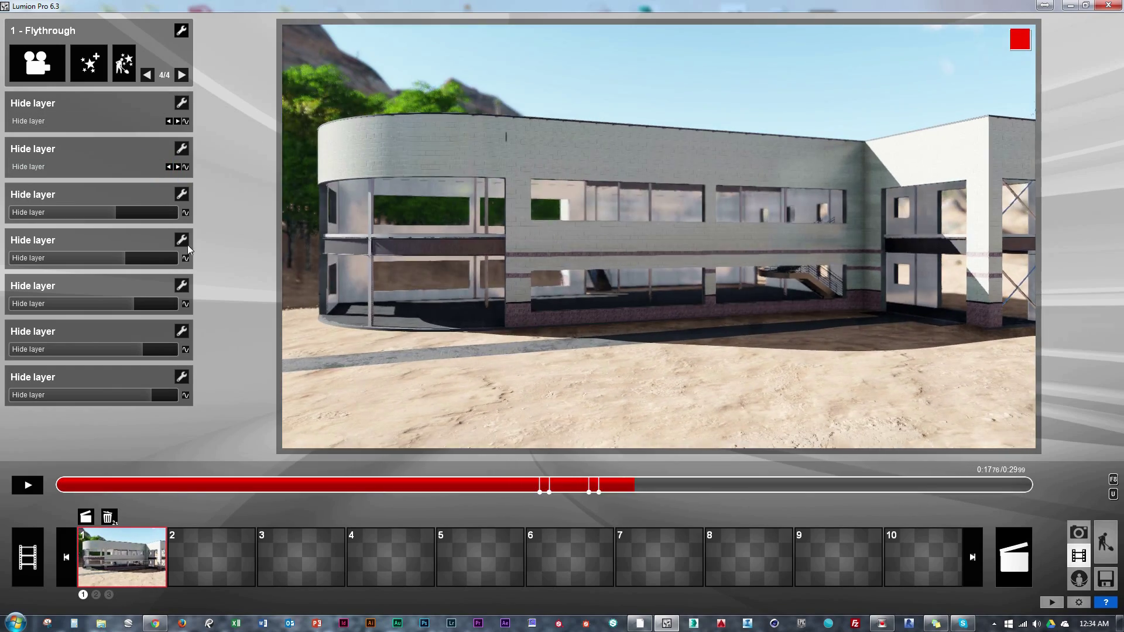
Step: Keyframe the remaining Hide layers for glazing and landscaping from about 0:20 to 0:27
left_click(647, 487)
left_click(186, 213)
left_click(697, 487)
left_click(186, 258)
left_click(711, 487)
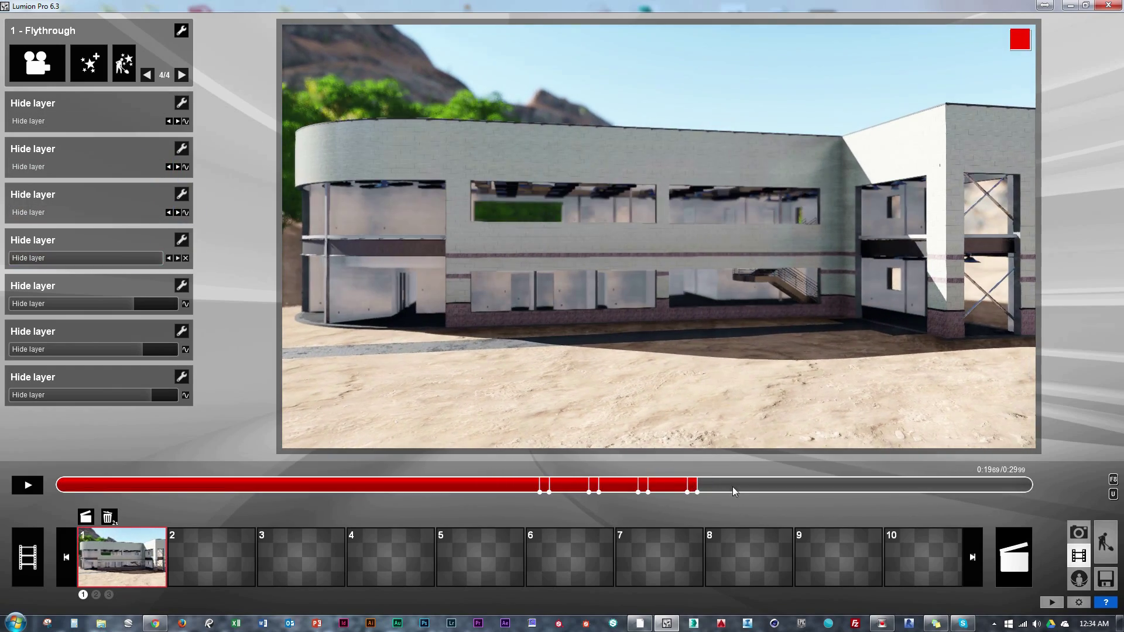
left_click(185, 304)
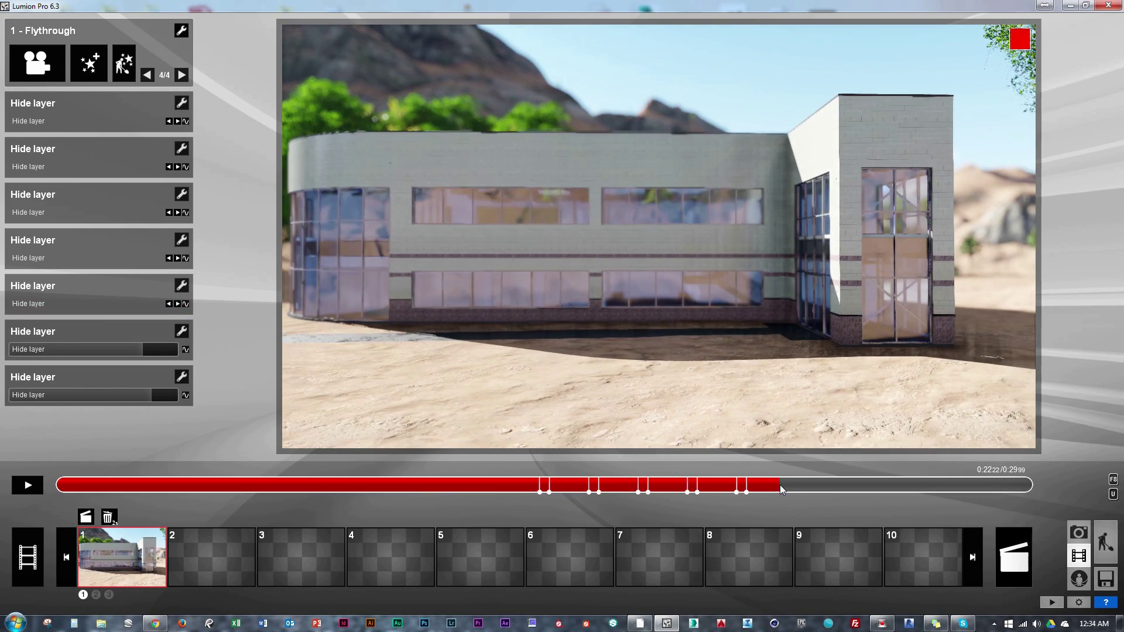
left_click(186, 350)
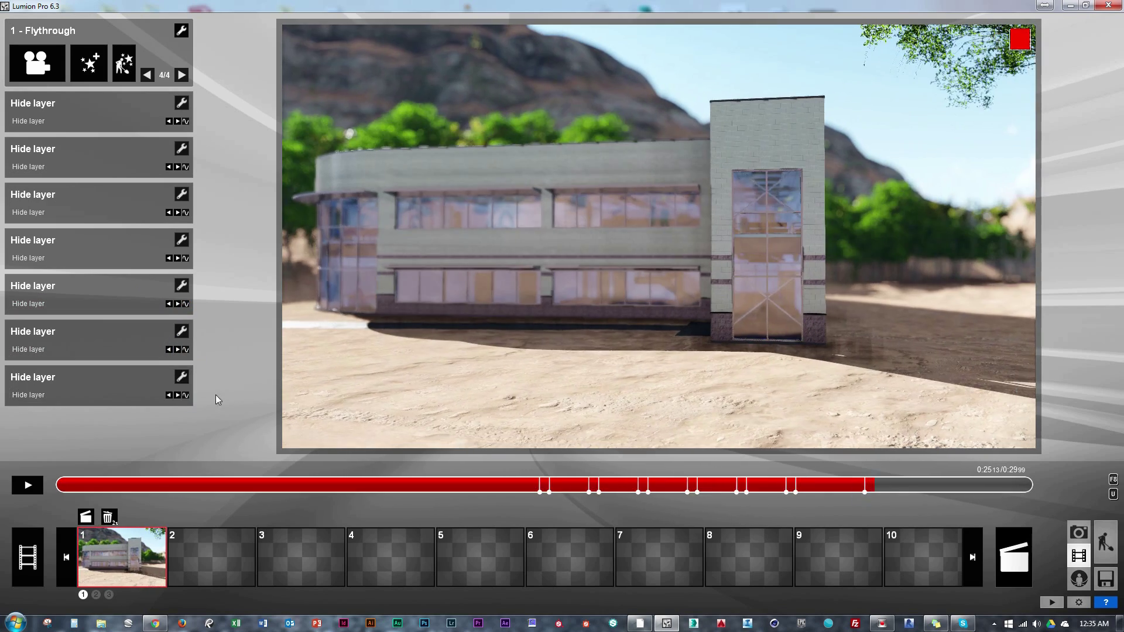
left_click(186, 395)
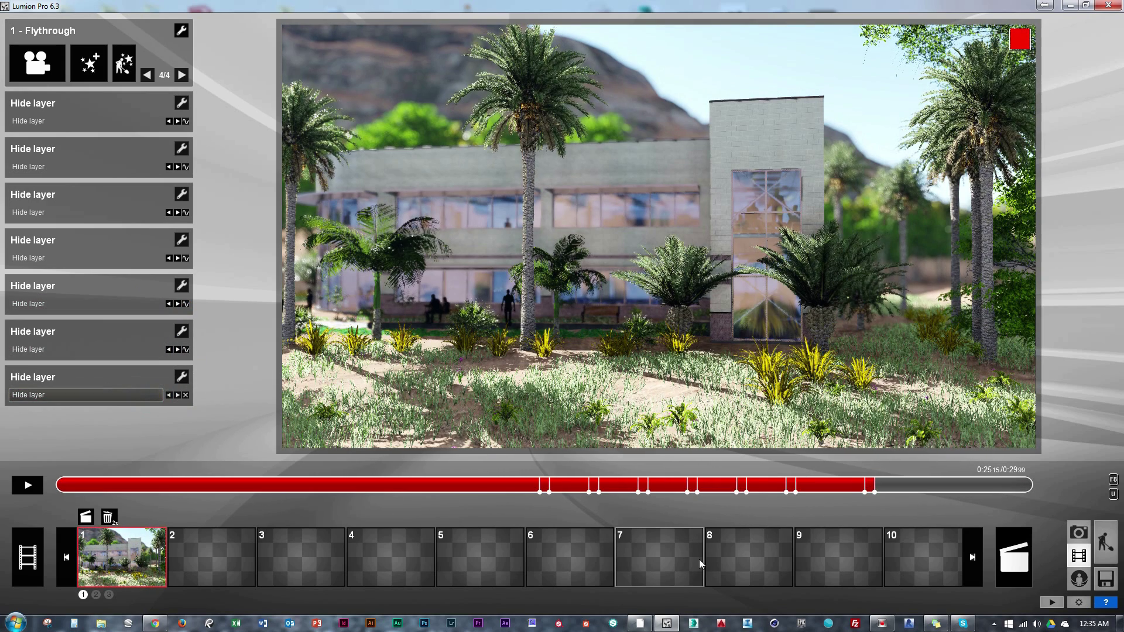
left_click(947, 486)
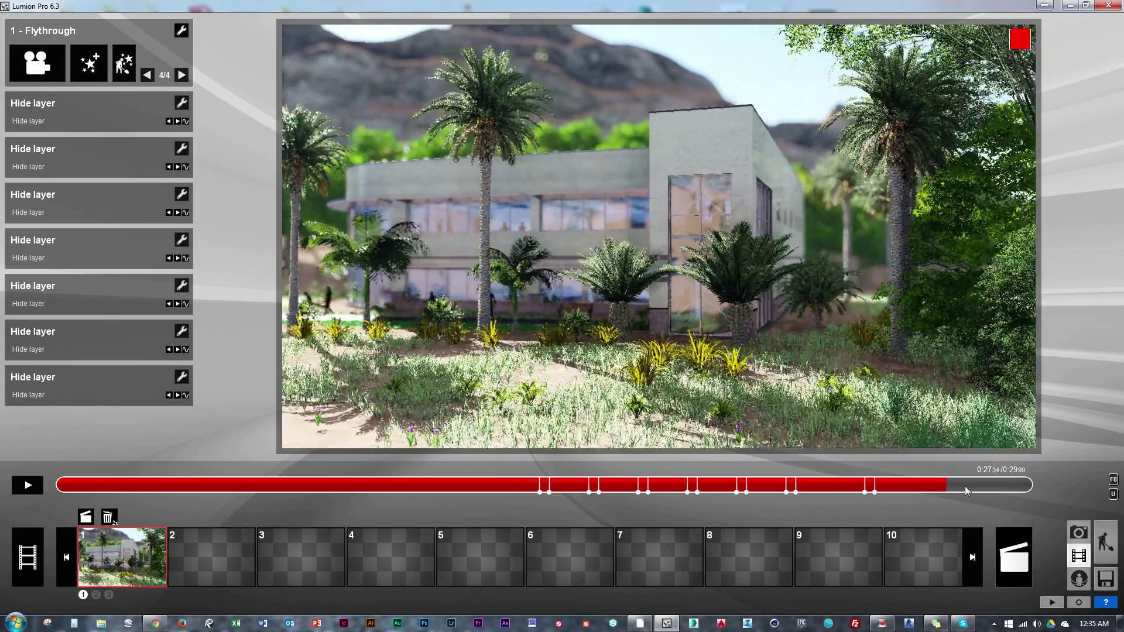
left_click_drag(965, 486, 131, 486)
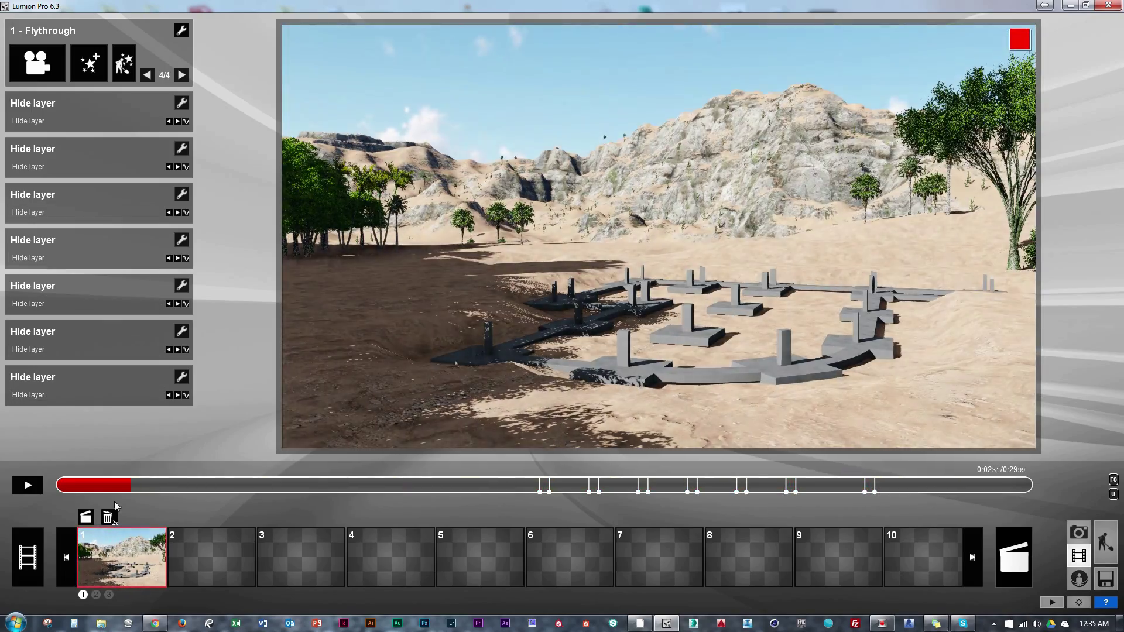
Step: Play the keyframed flythrough to watch the office building rise from the desert
left_click(29, 485)
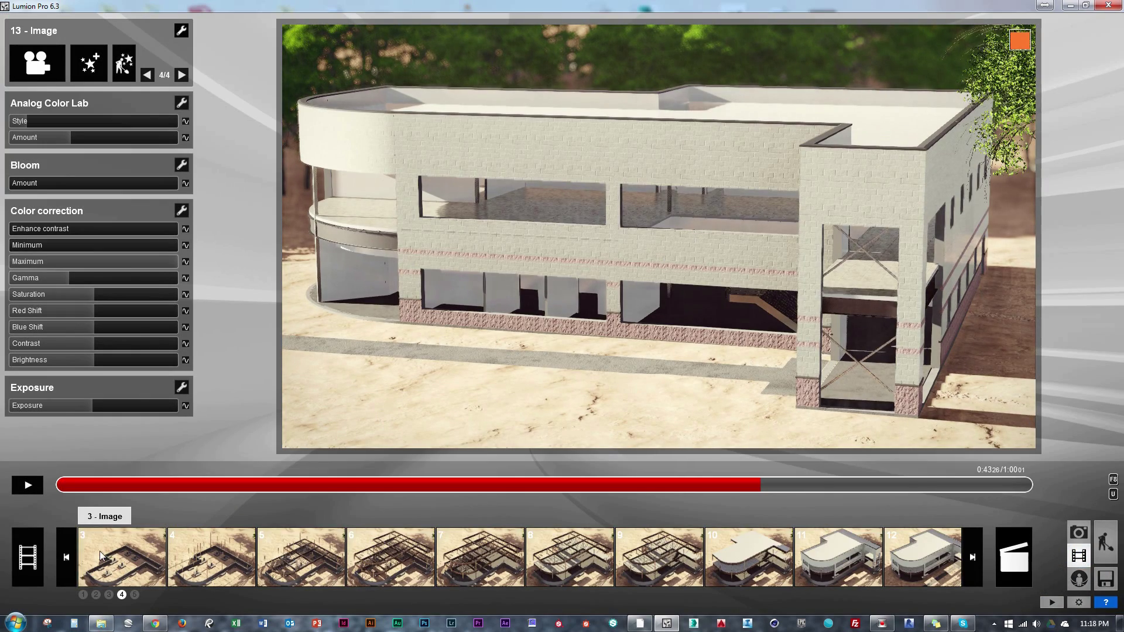
Step: Review the Flythrough clip's effect pages, then clip 2's Hide layer effects
left_click(66, 558)
left_click(131, 558)
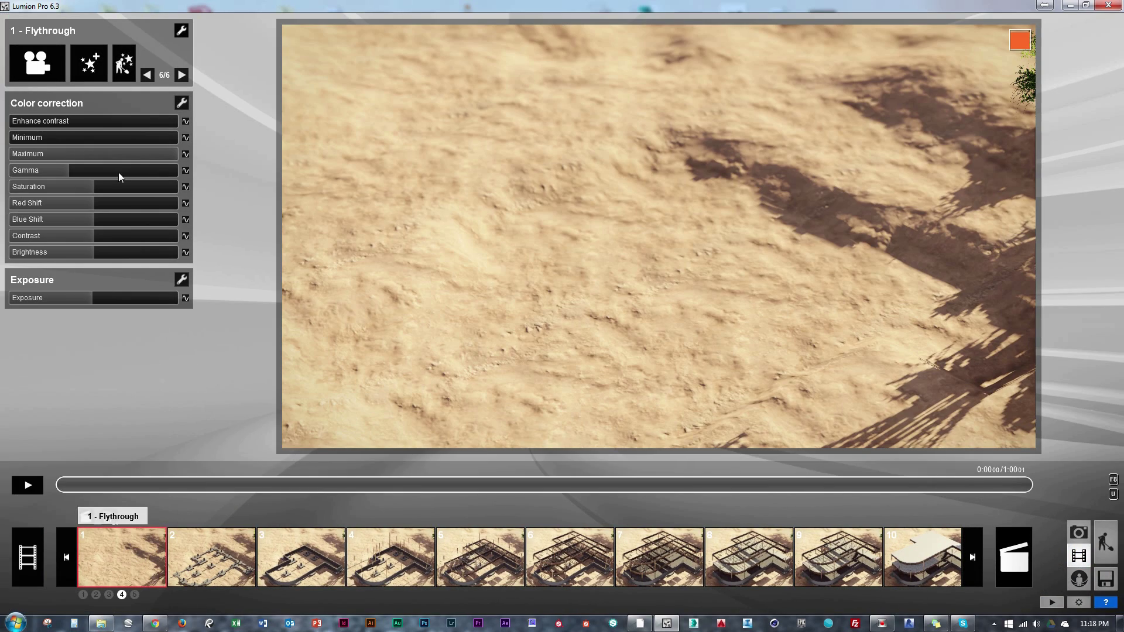
left_click(147, 75)
left_click(147, 75)
left_click(147, 75)
left_click(147, 74)
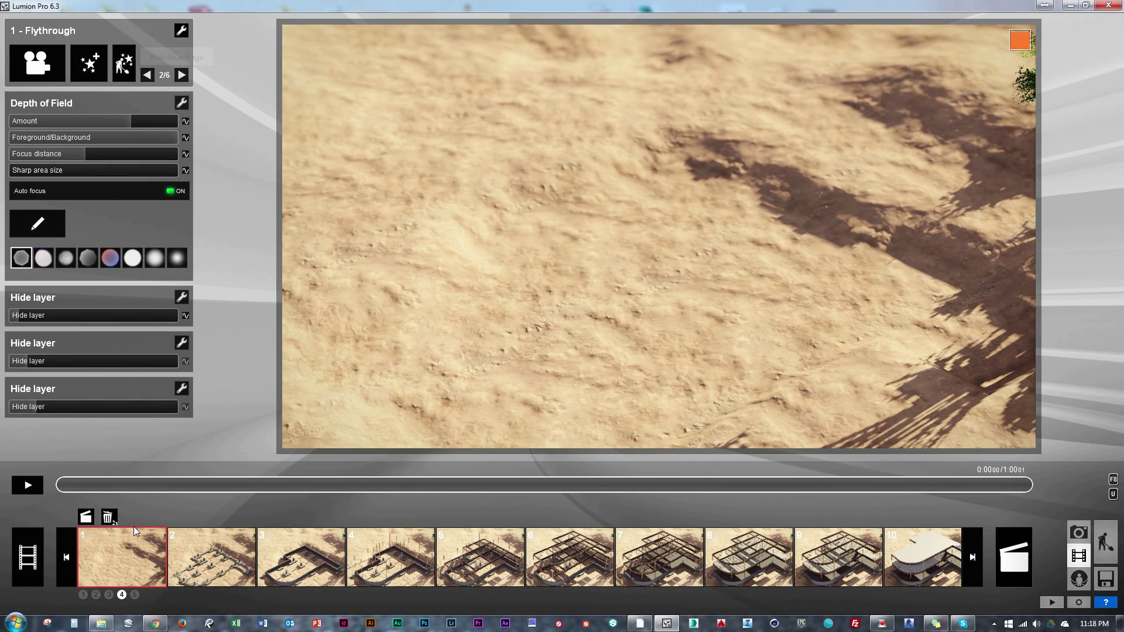
left_click(205, 555)
left_click(182, 75)
left_click(181, 75)
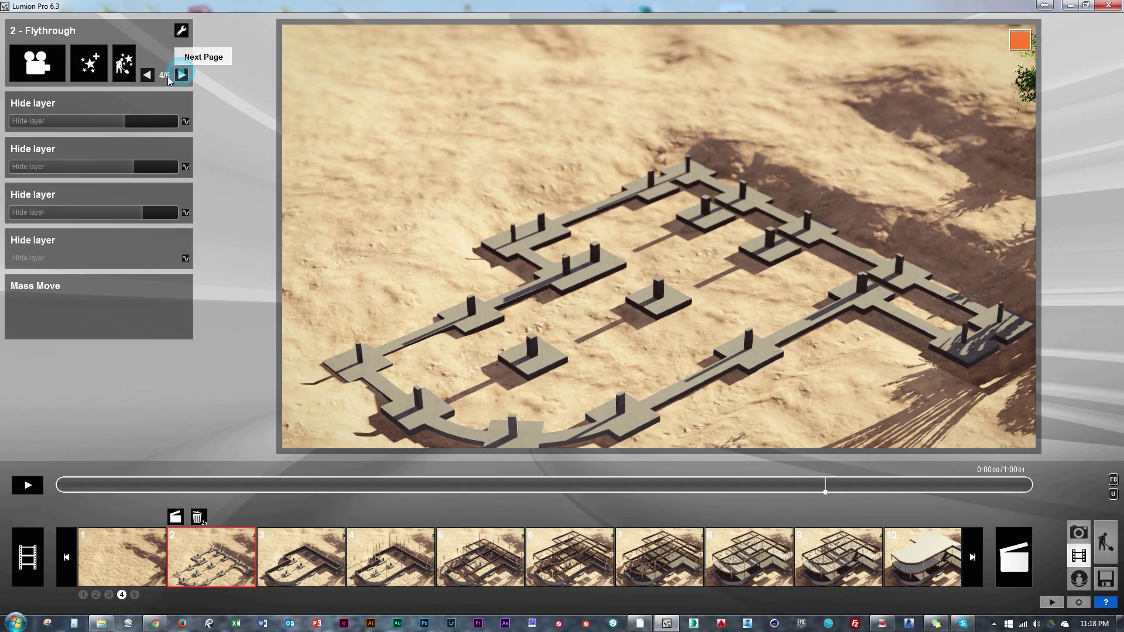
Step: Step through clips 3 to 10 and scroll the strip toward the later clips
left_click(301, 557)
left_click(391, 557)
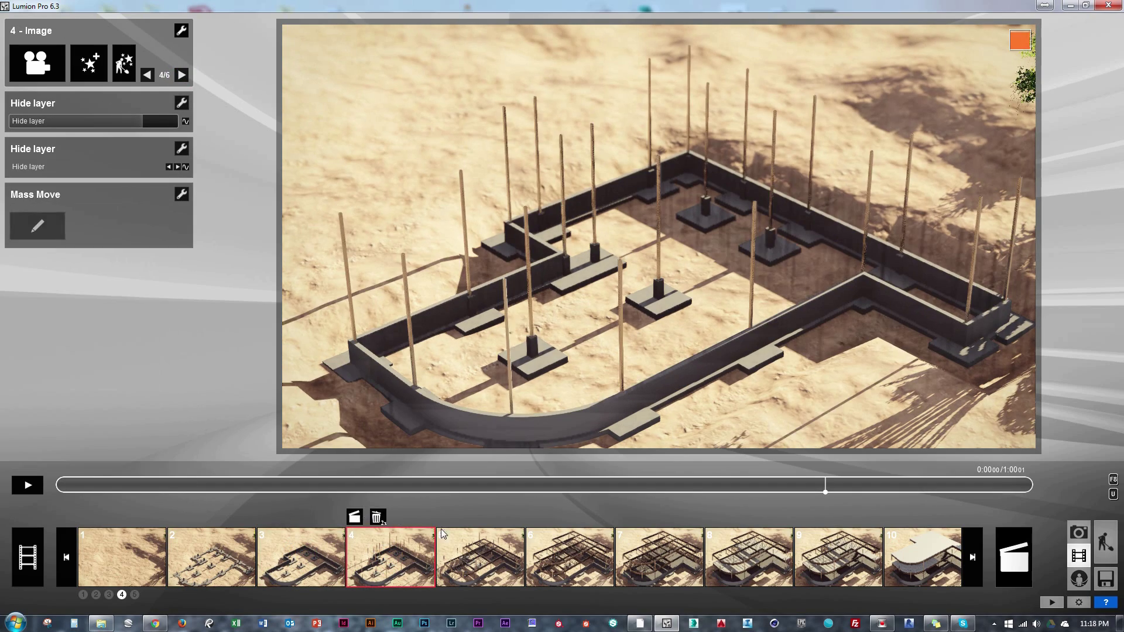
left_click(480, 557)
left_click(570, 558)
left_click(659, 557)
left_click(729, 559)
left_click(838, 557)
left_click(922, 557)
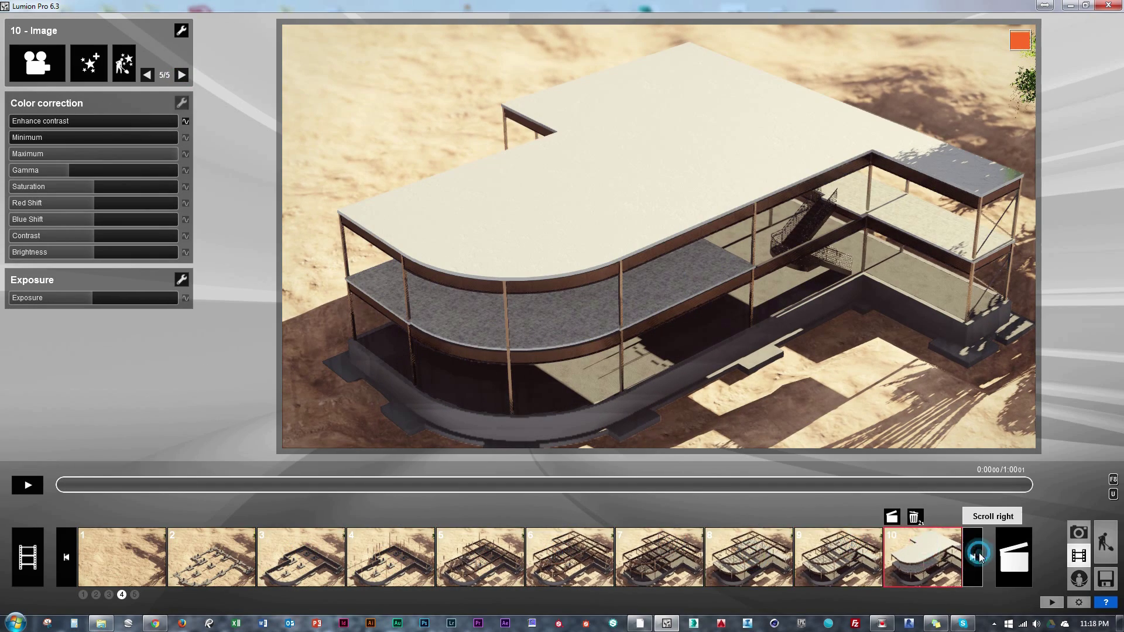
left_click(972, 557)
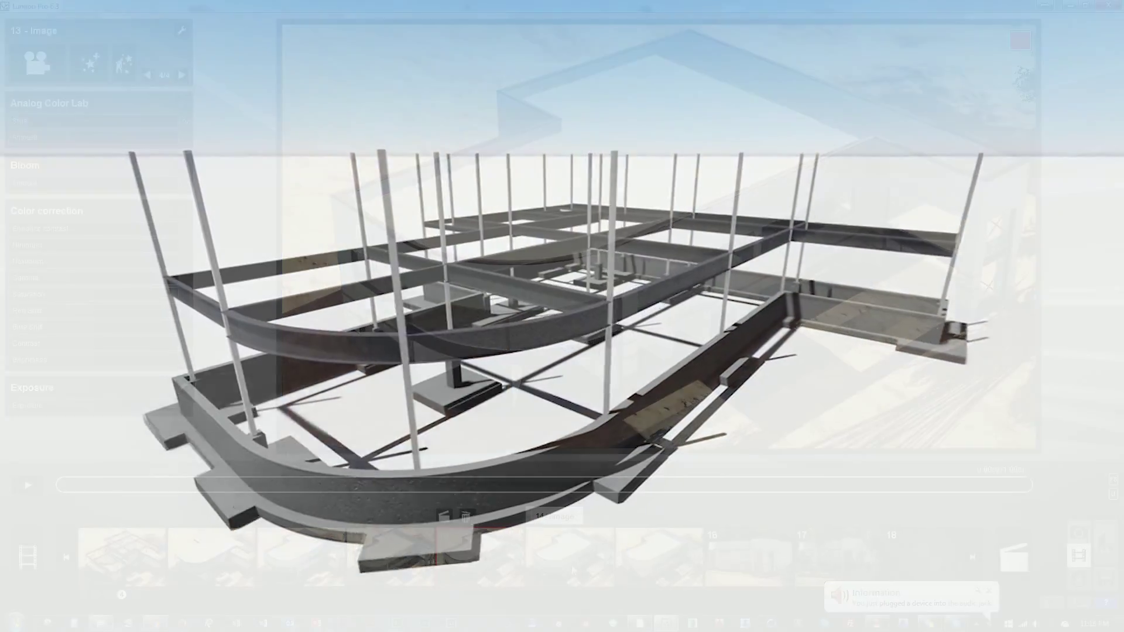